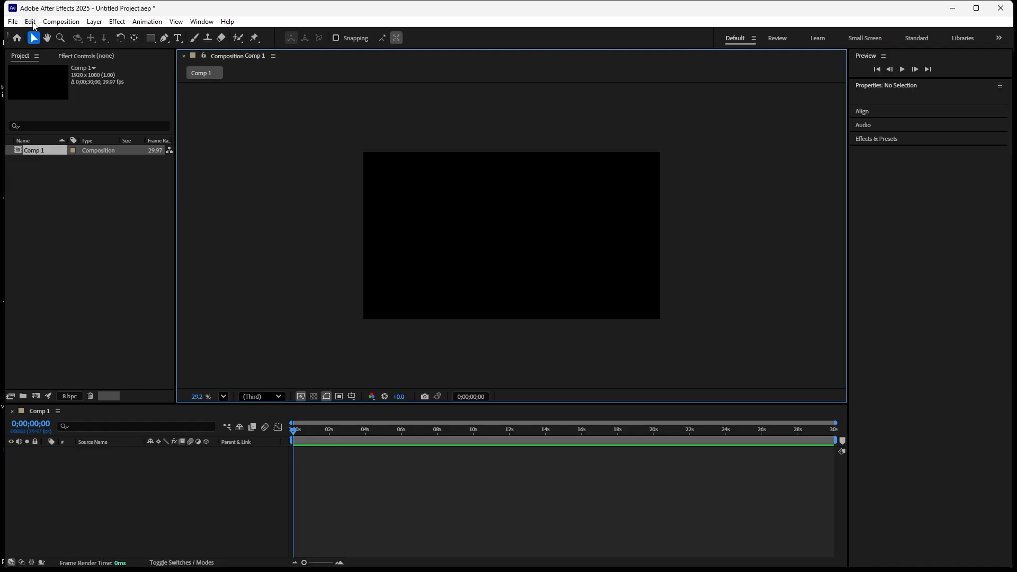
Open the General preferences and move the dialog slightly to review the general options.
left_click(32, 23)
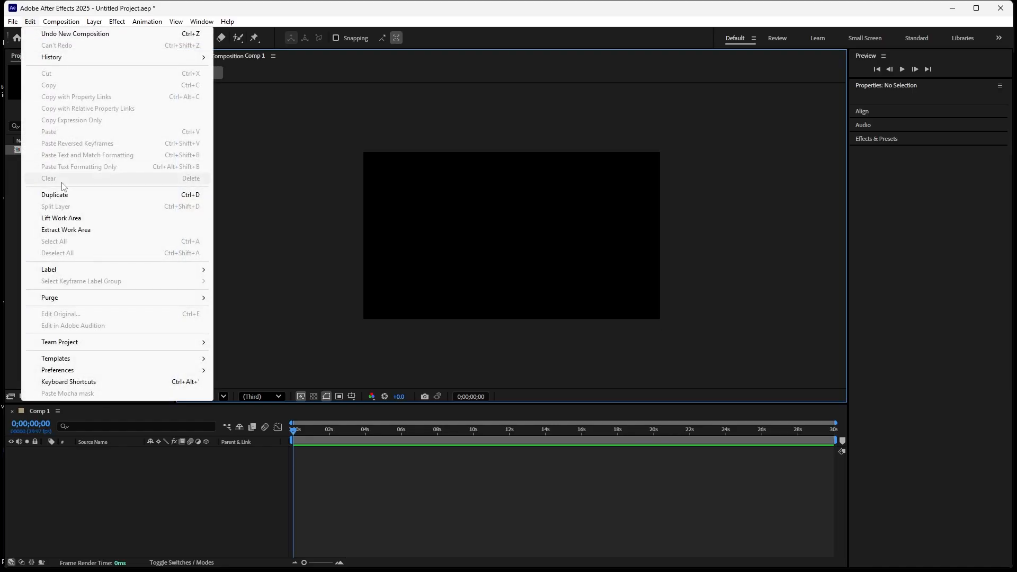
mouse_move(88, 371)
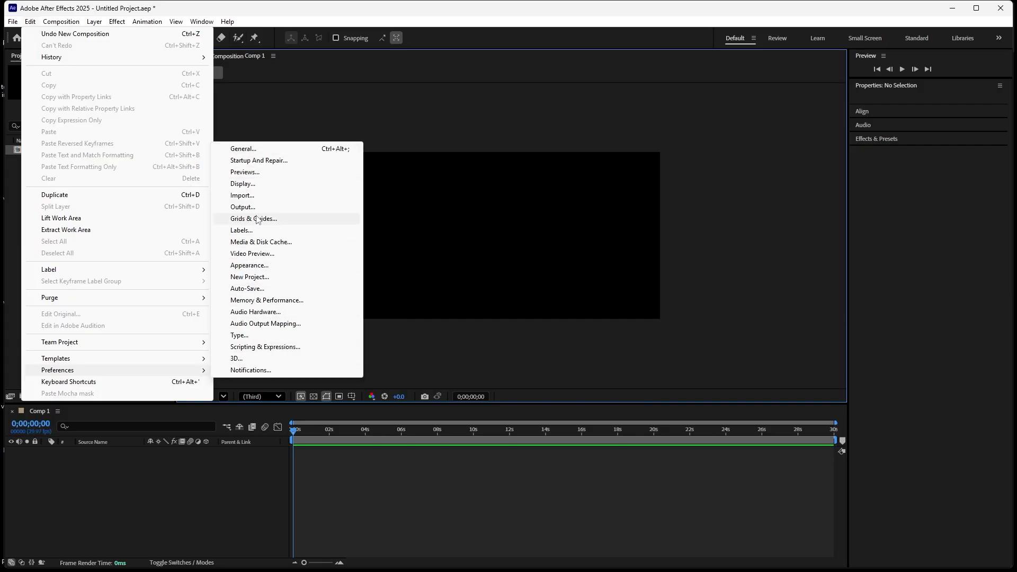
left_click(243, 150)
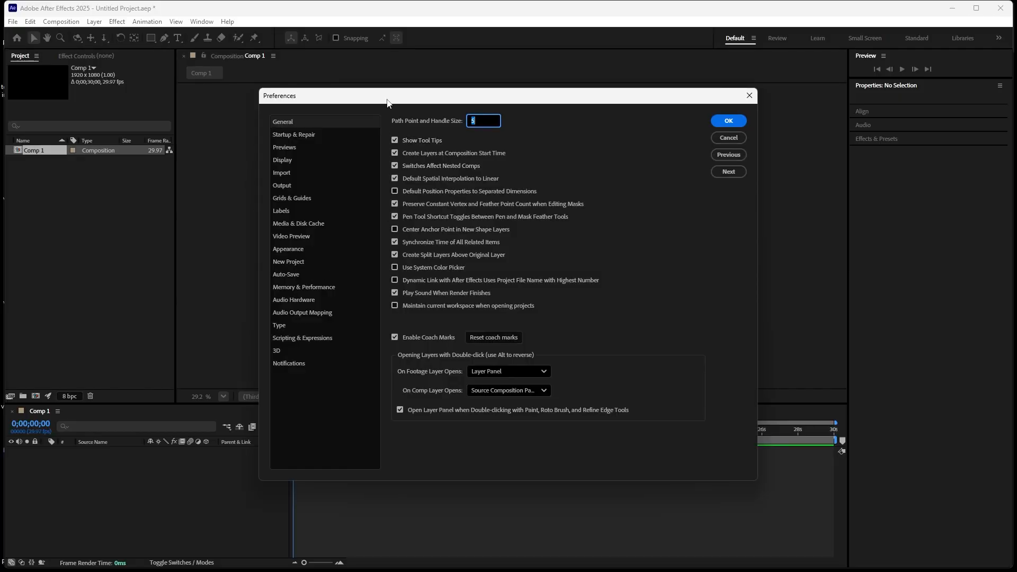
left_click_drag(387, 102, 396, 101)
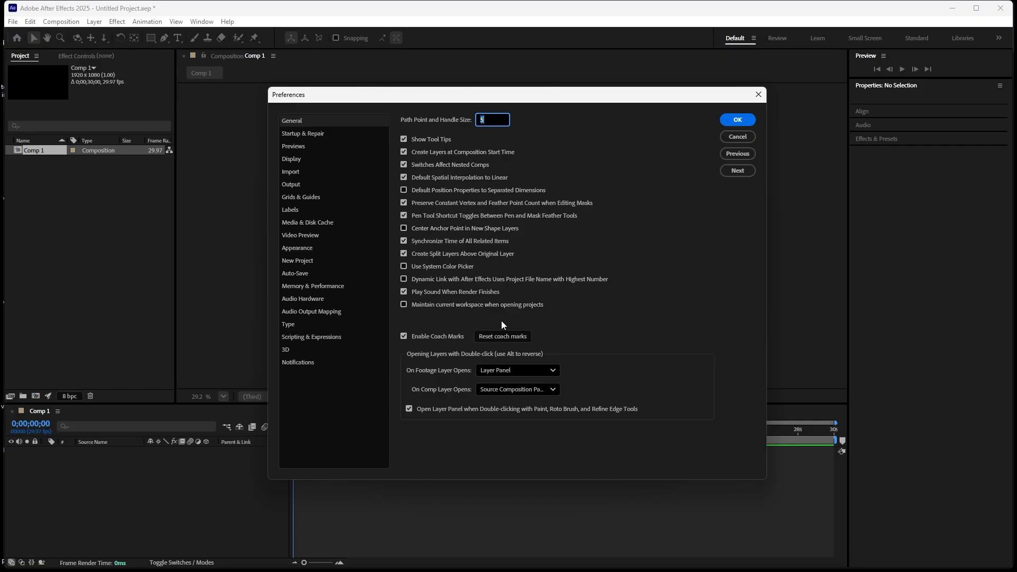
left_click(300, 124)
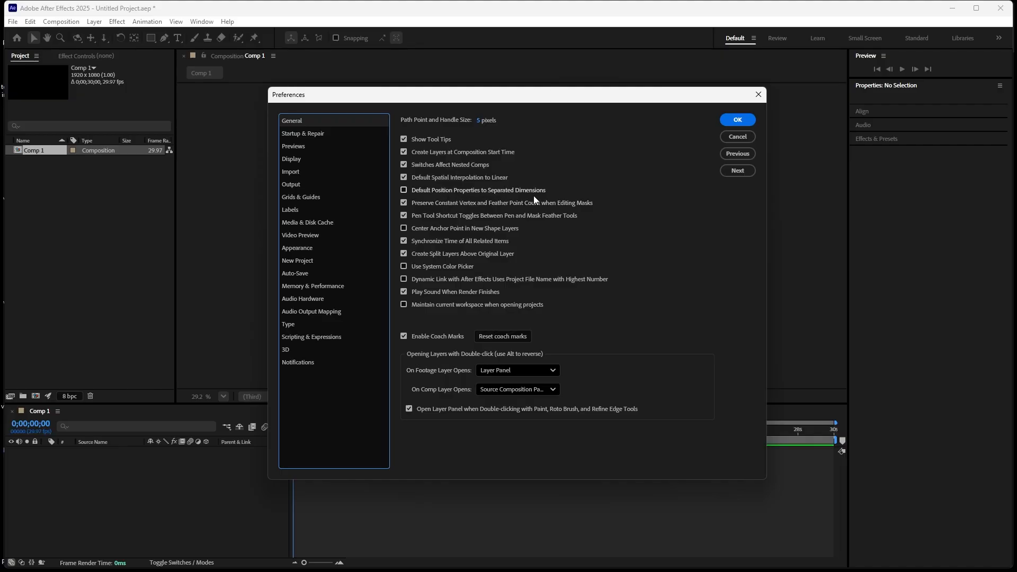
Try switching the Default Spatial Interpolation to Linear option off and restore it to enabled.
left_click(404, 178)
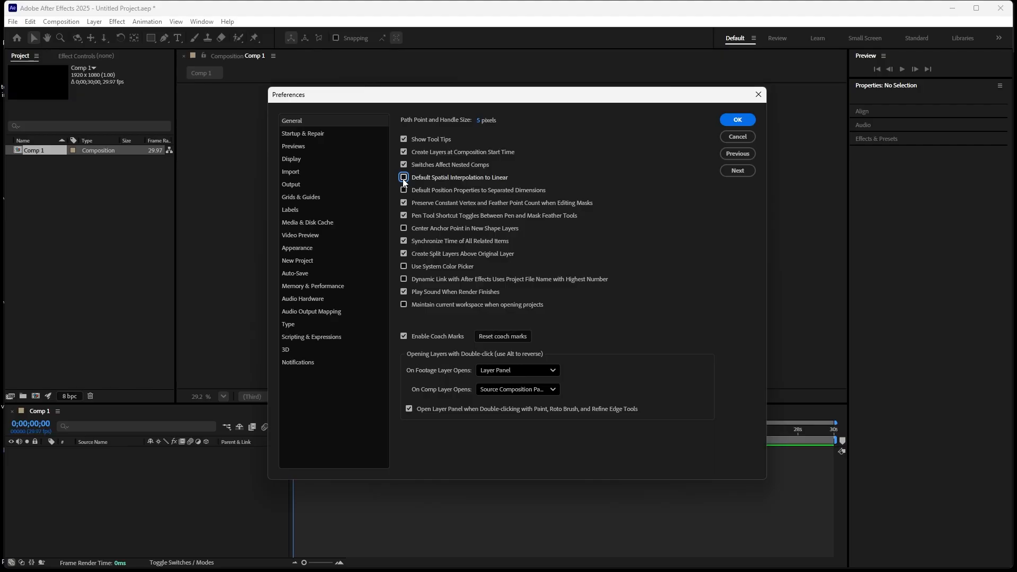
left_click(404, 178)
left_click(403, 178)
left_click(404, 177)
In the Startup & Repair preferences, view the preferences files in Explorer and try to migrate preferences from a previous version.
left_click(304, 135)
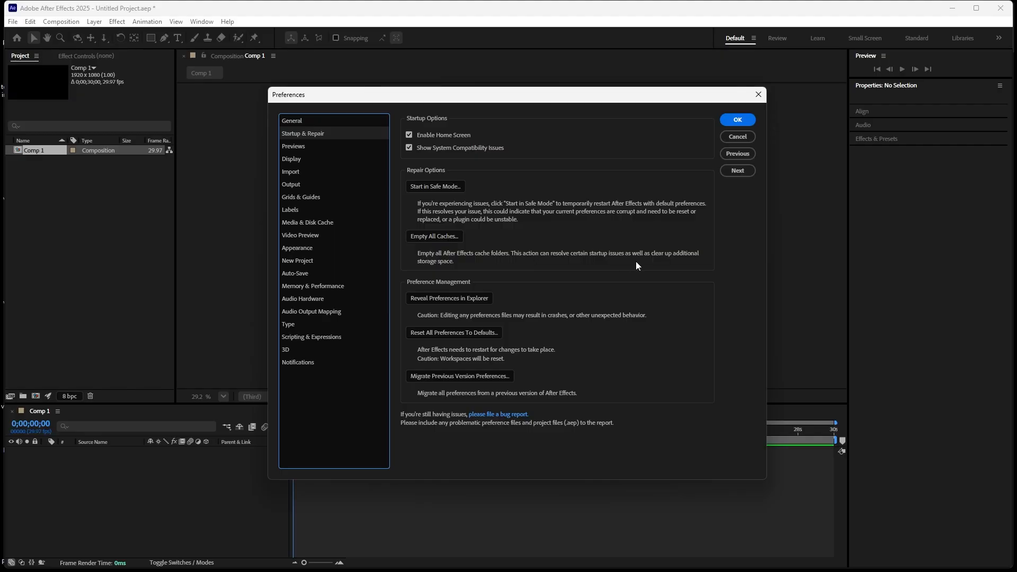
left_click(463, 299)
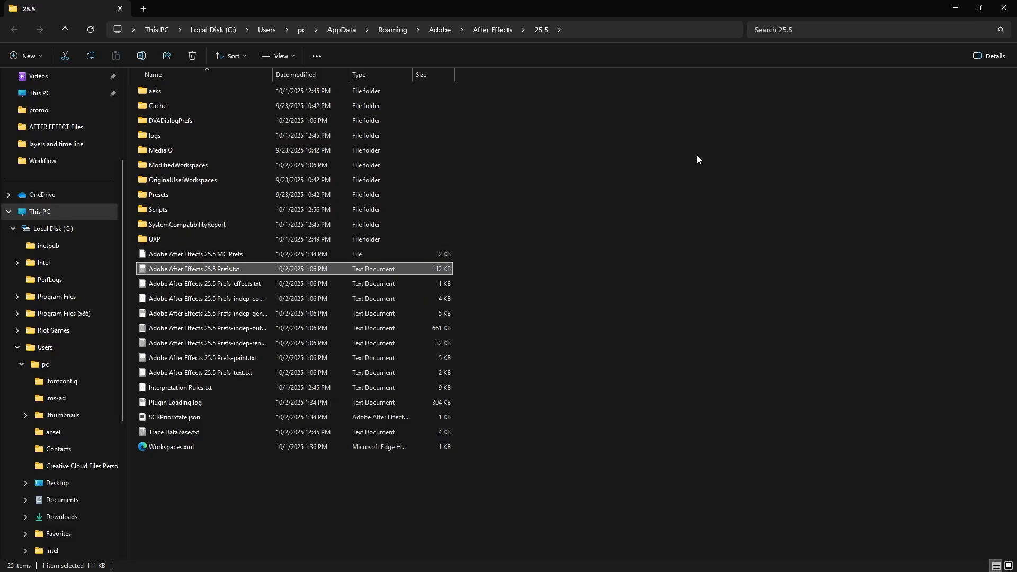
left_click(1003, 10)
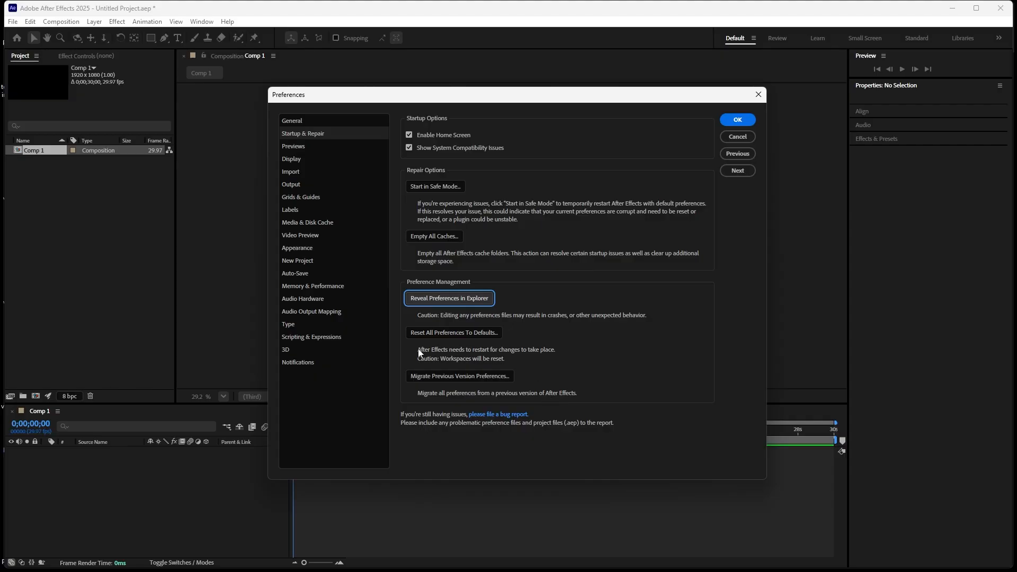
left_click(494, 376)
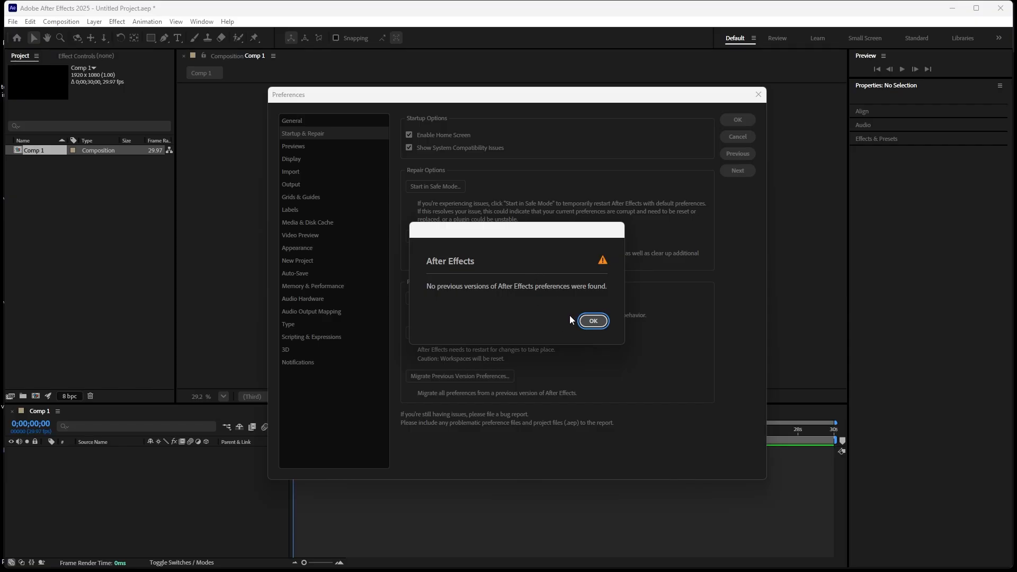
left_click(592, 321)
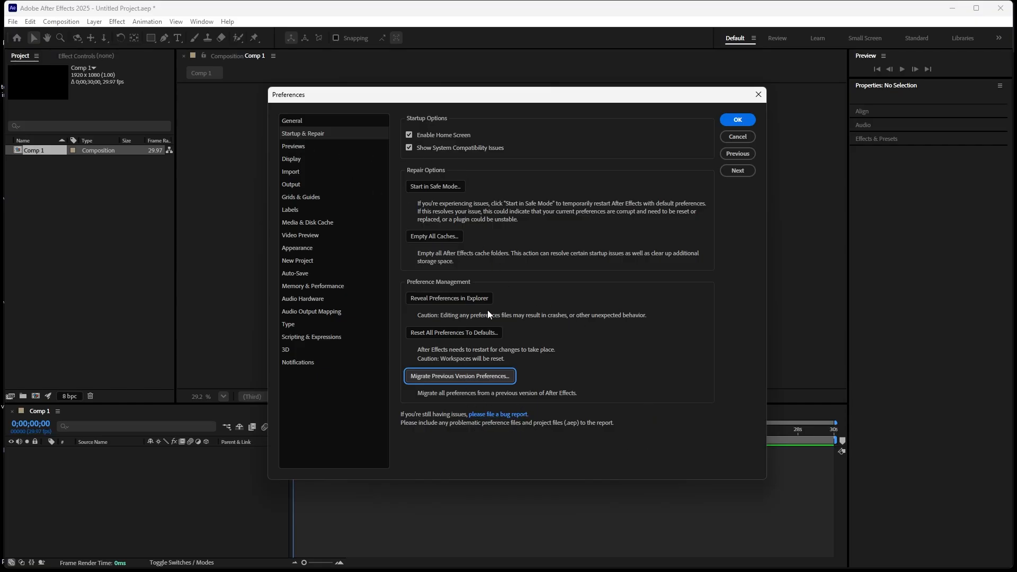
Examine the Previews preferences, including the choices for 3D renderer reduction, zoom quality, color management quality and cache frames.
left_click(293, 148)
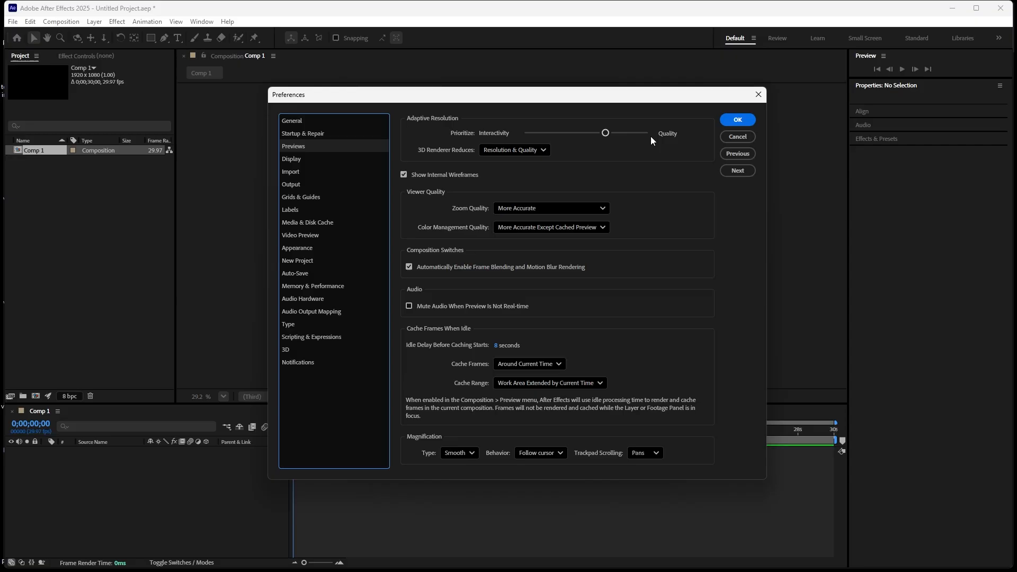
mouse_move(651, 137)
left_click(540, 152)
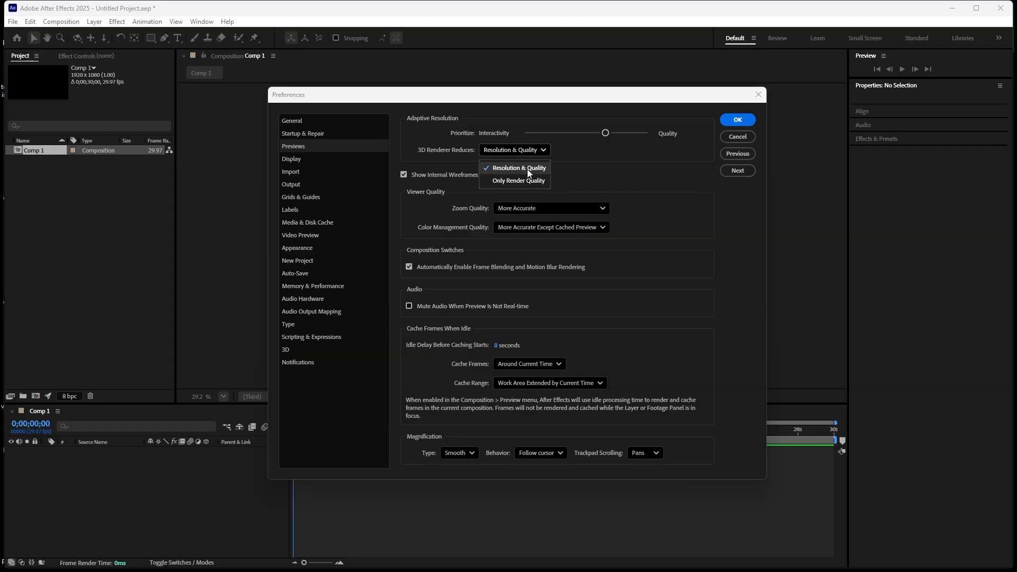
left_click(575, 167)
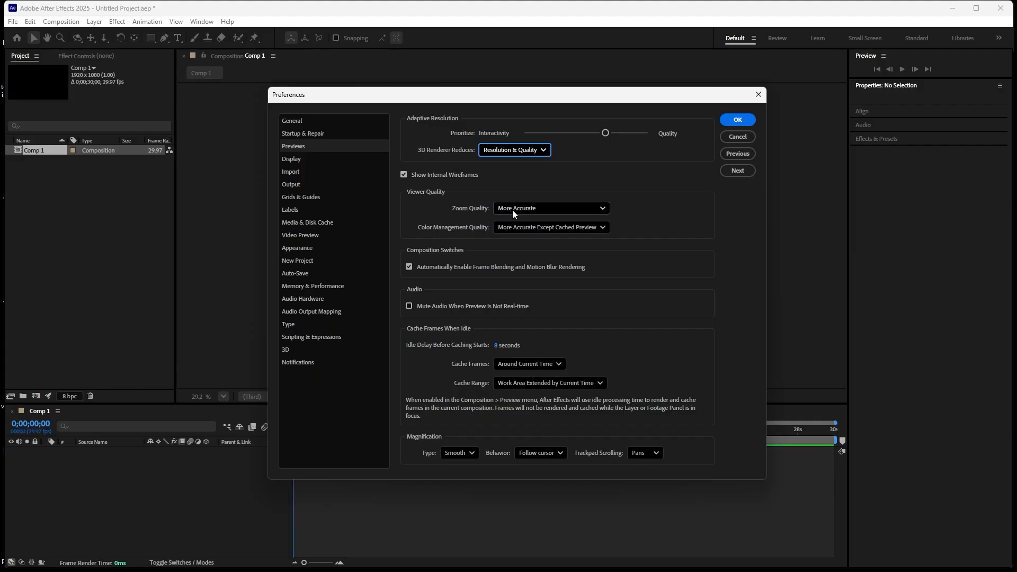
left_click(603, 209)
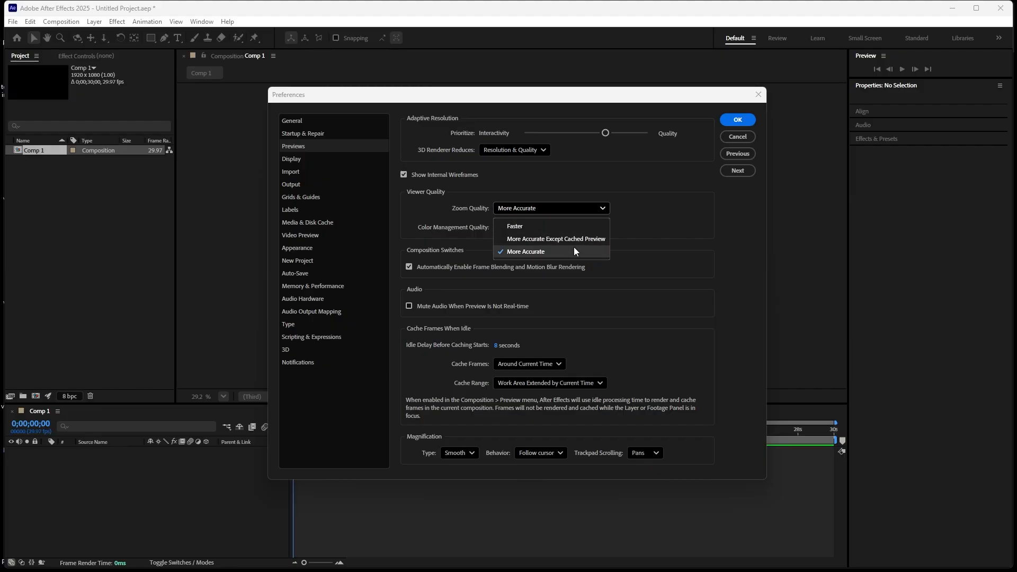
left_click(655, 214)
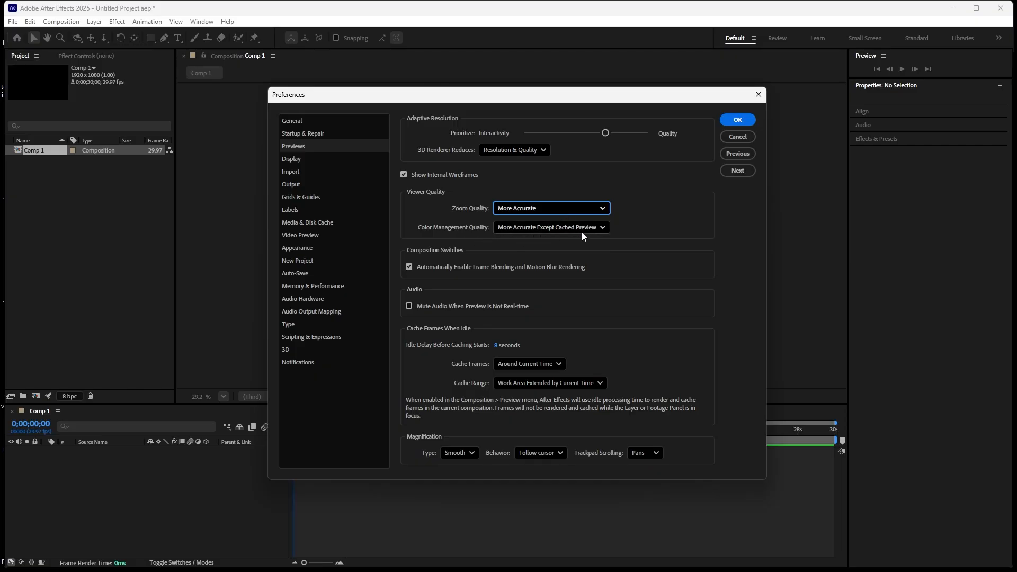
left_click(601, 229)
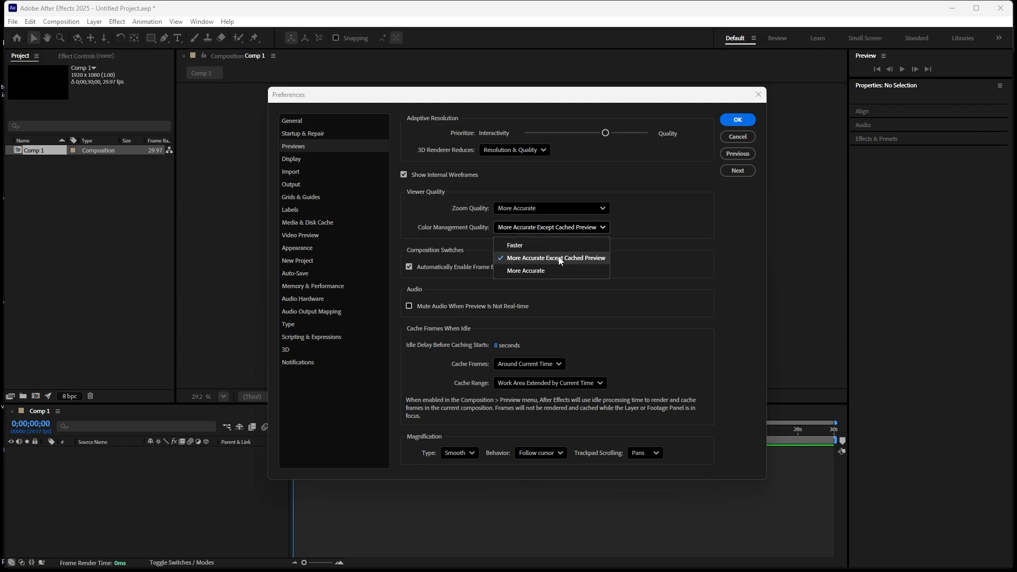
left_click(656, 238)
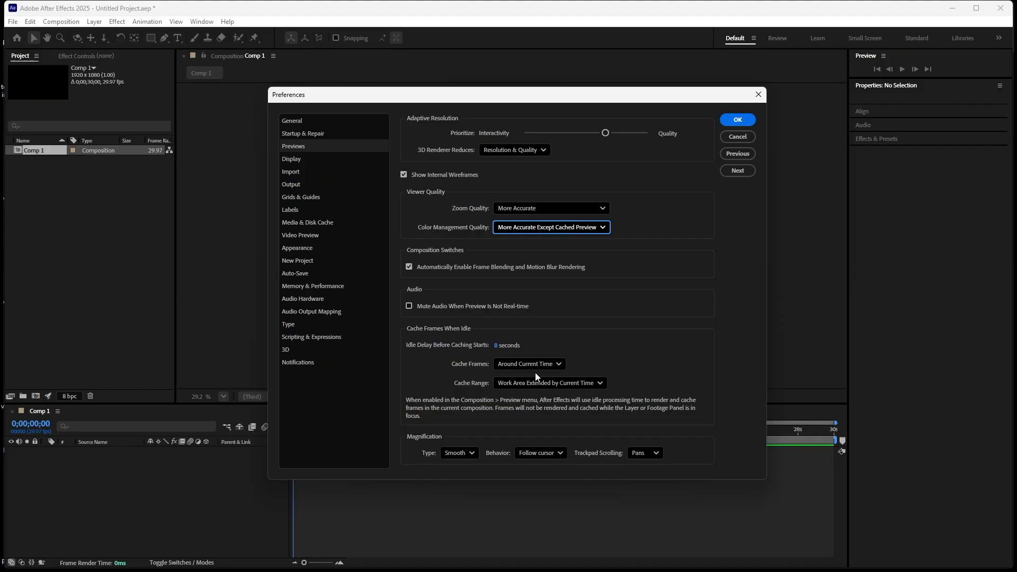
left_click(556, 364)
left_click(557, 365)
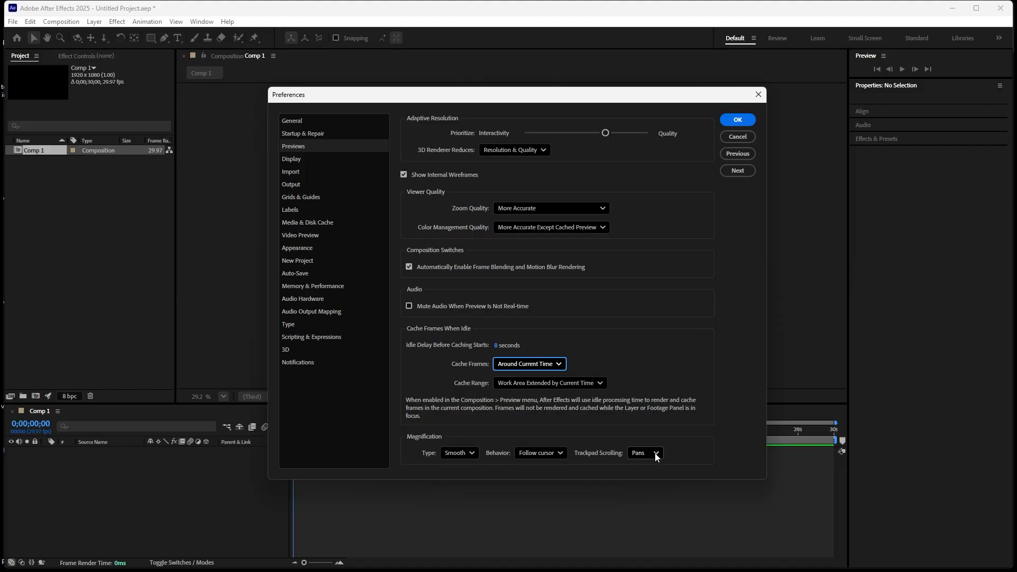
In the Display preferences, try limiting the motion path to 5 keyframes and restore the 0:00:15:00 time limit.
left_click(288, 159)
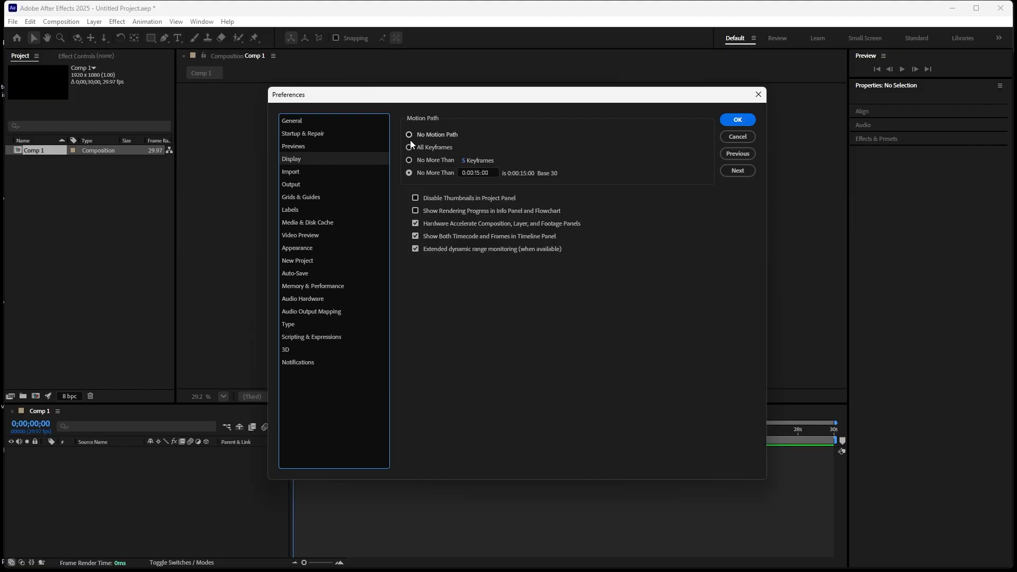
left_click(409, 160)
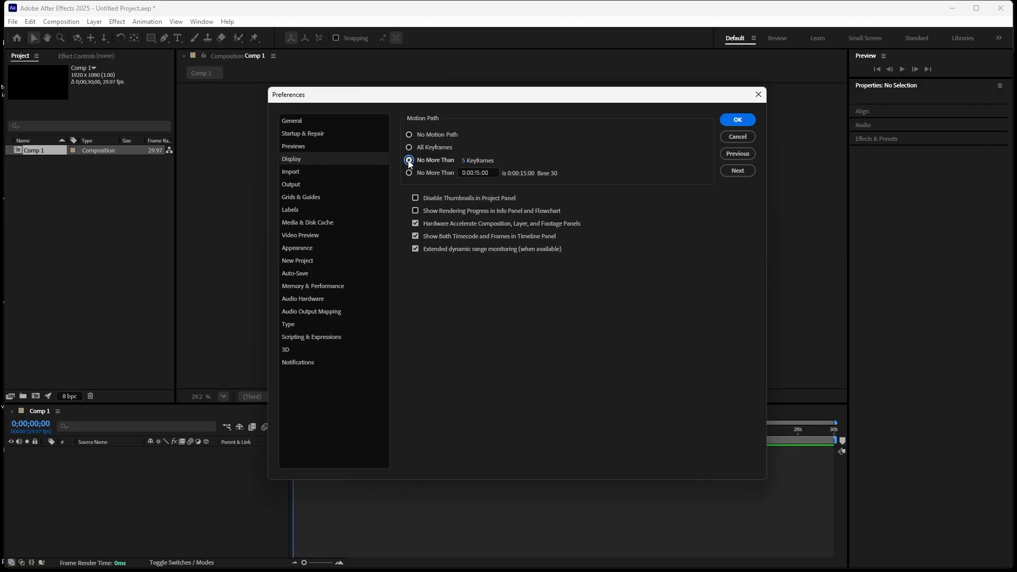
left_click(409, 173)
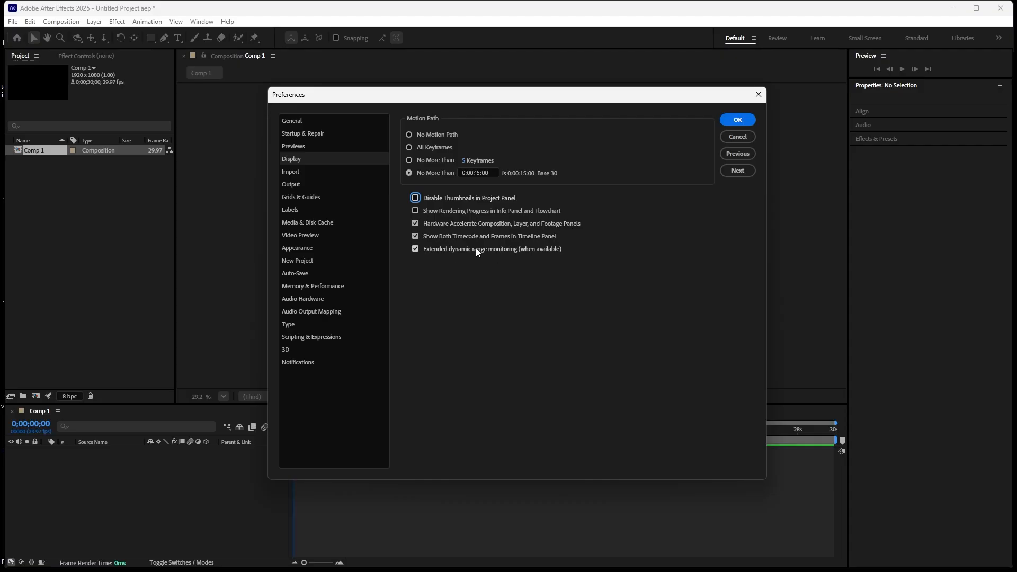
In the Import preferences, try enabling Verify Individual Files for sequence footage and switch it back off.
left_click(298, 173)
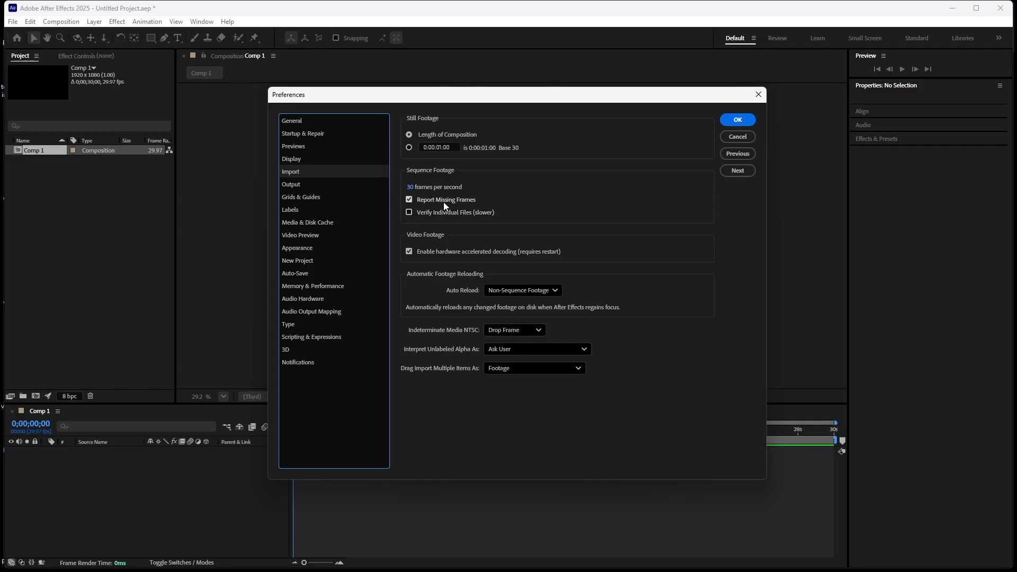
left_click(408, 212)
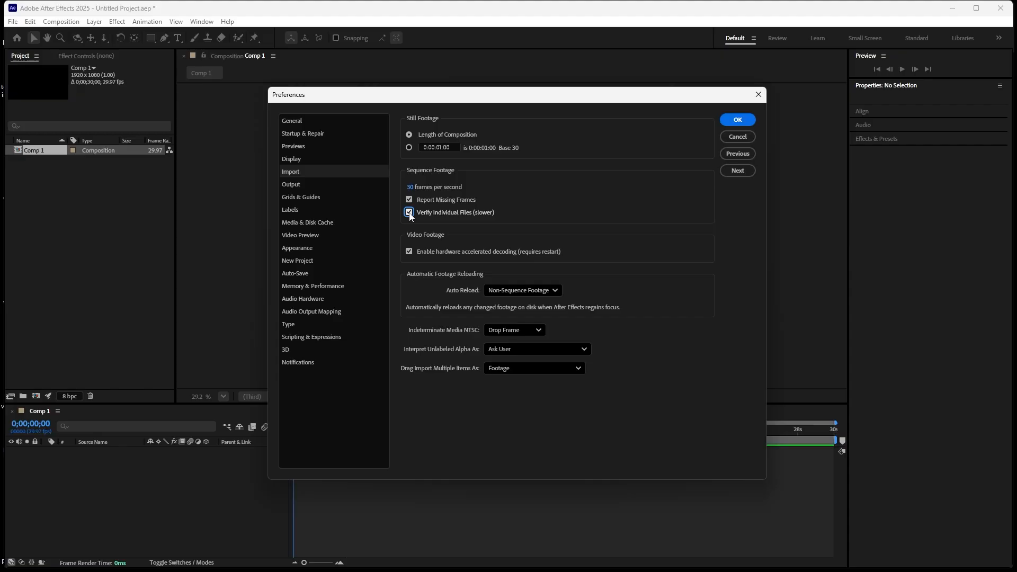
left_click(409, 212)
Examine the import choices for auto reload, indeterminate media NTSC, unlabeled alpha interpretation and drag import of multiple items.
left_click(549, 291)
left_click(549, 291)
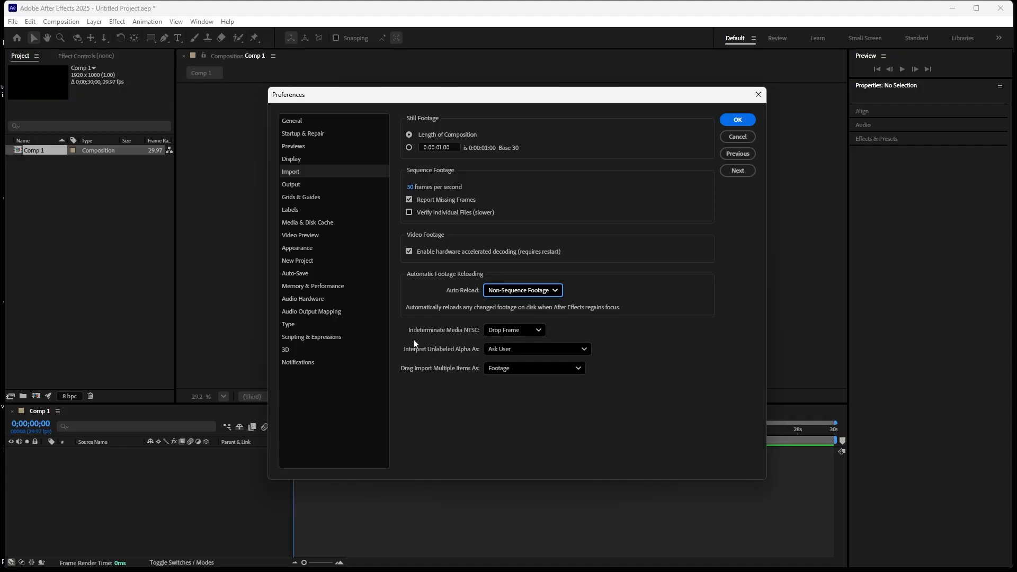
left_click(535, 332)
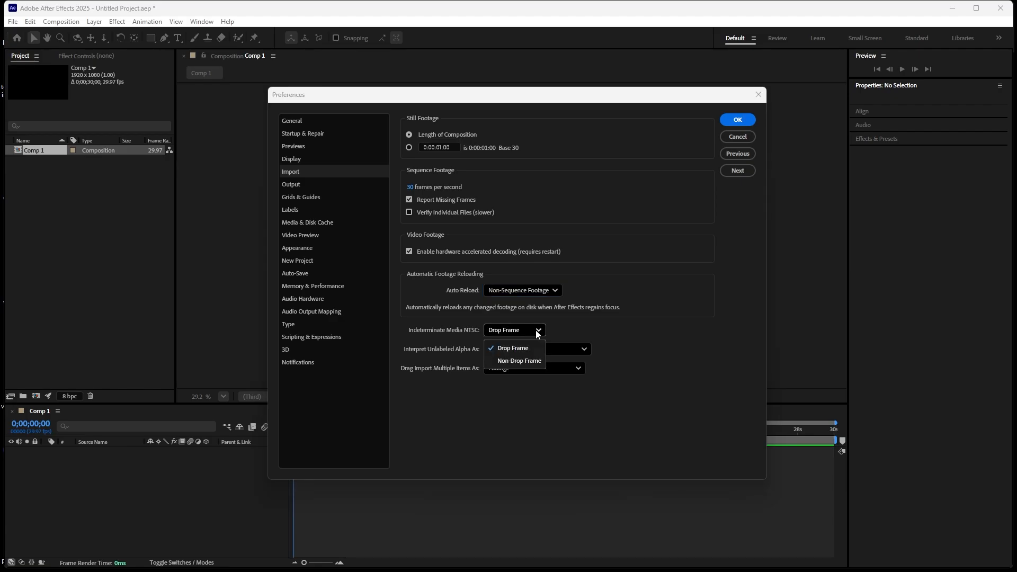
left_click(535, 331)
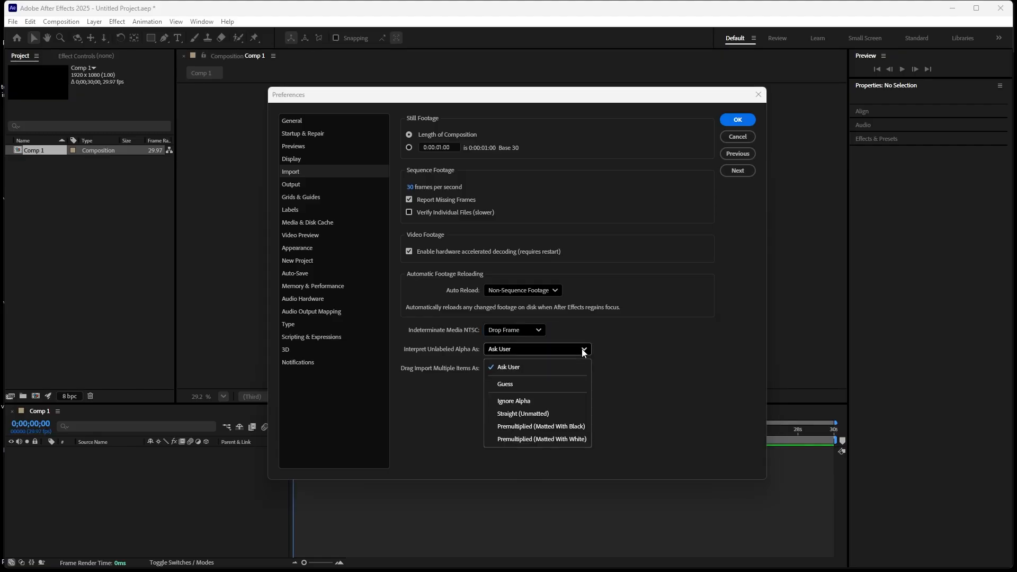
left_click(583, 350)
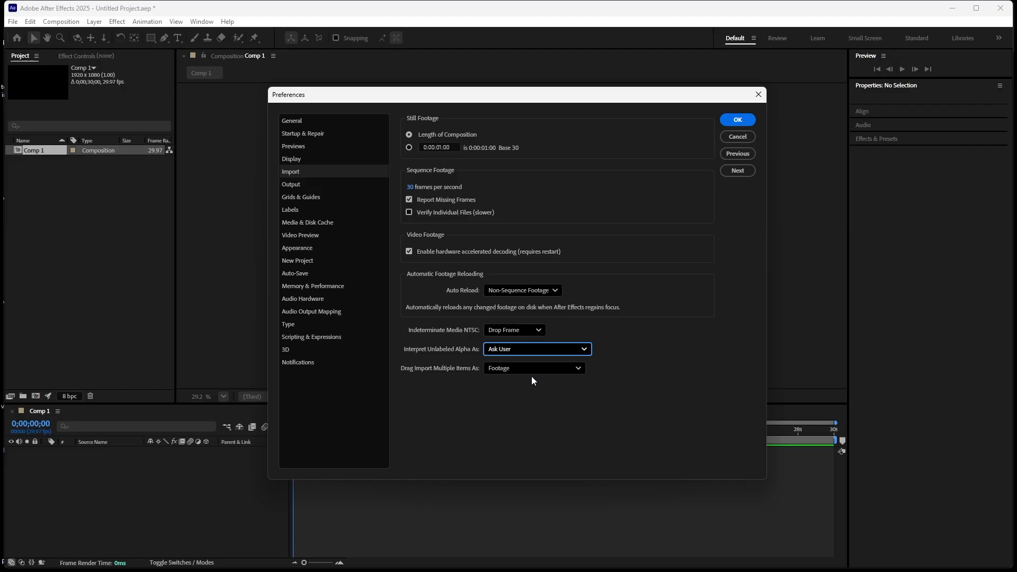
left_click(578, 369)
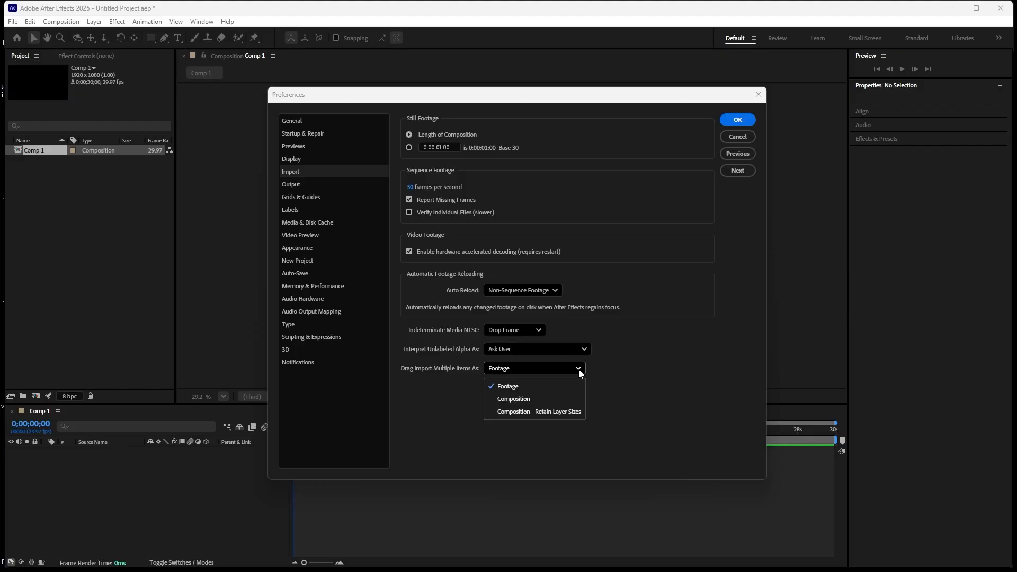
left_click(578, 369)
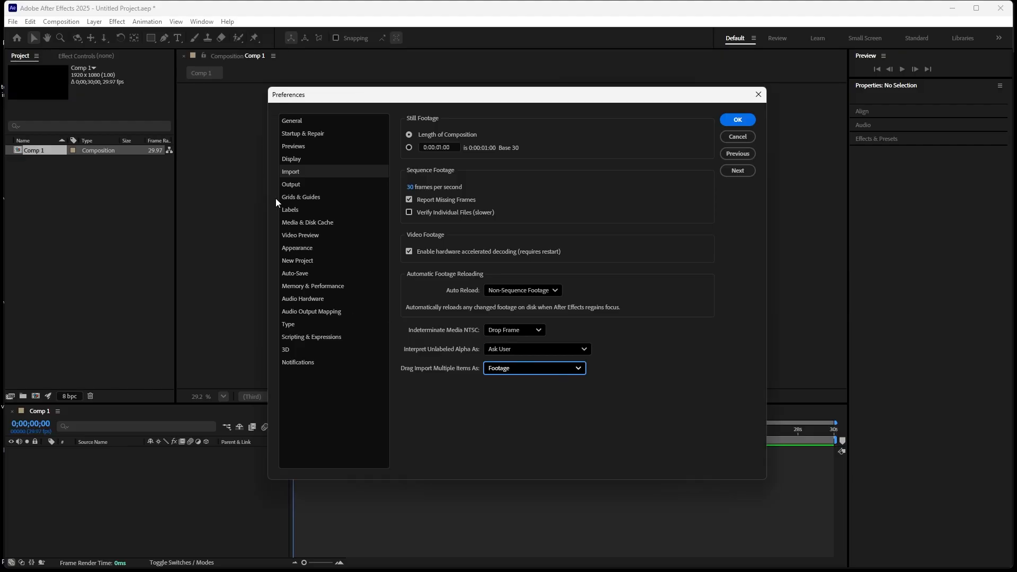
Review the Output preferences and the available grid line styles in the Grids & Guides preferences.
left_click(291, 184)
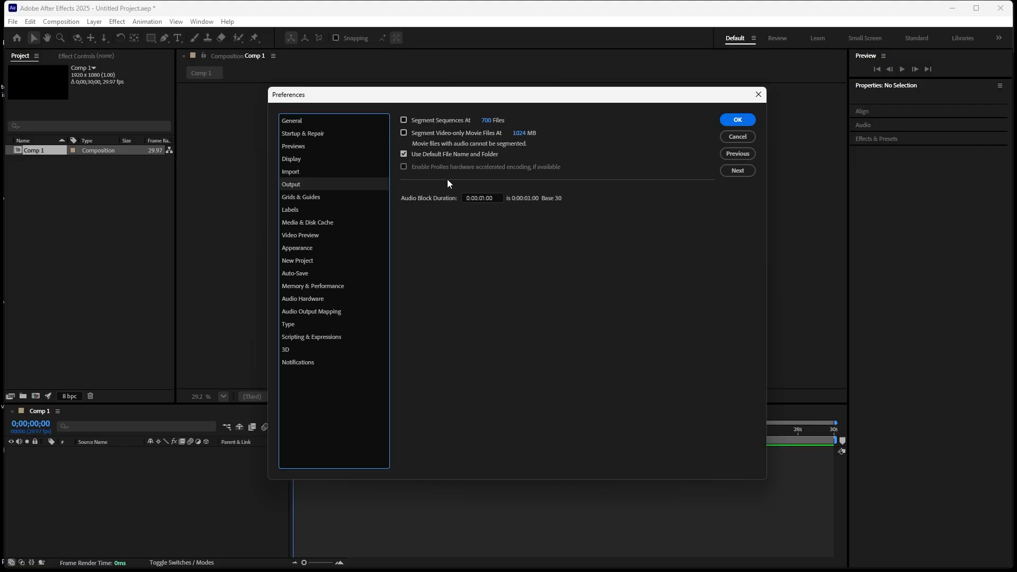
left_click(300, 198)
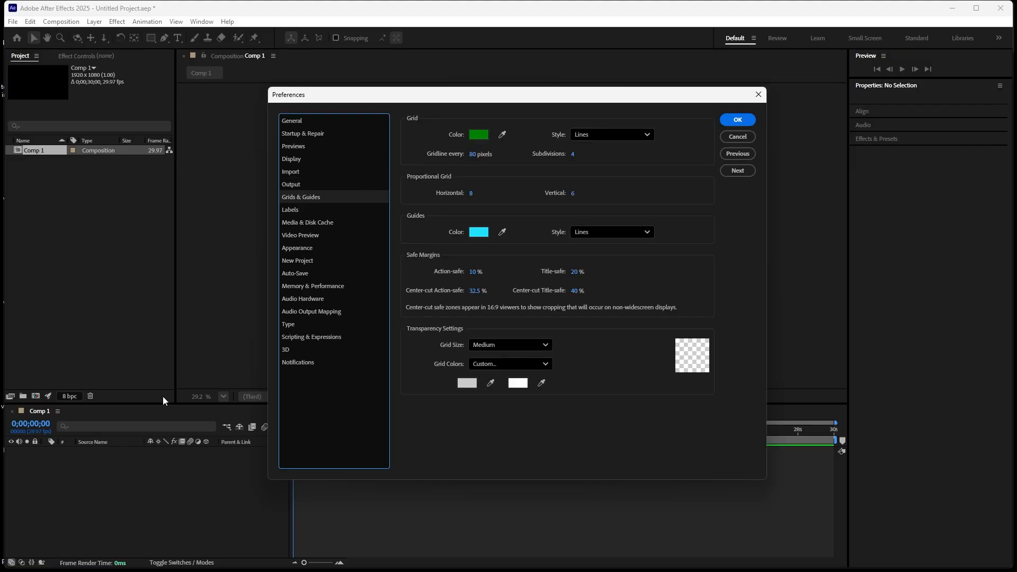
left_click_drag(518, 106, 575, 161)
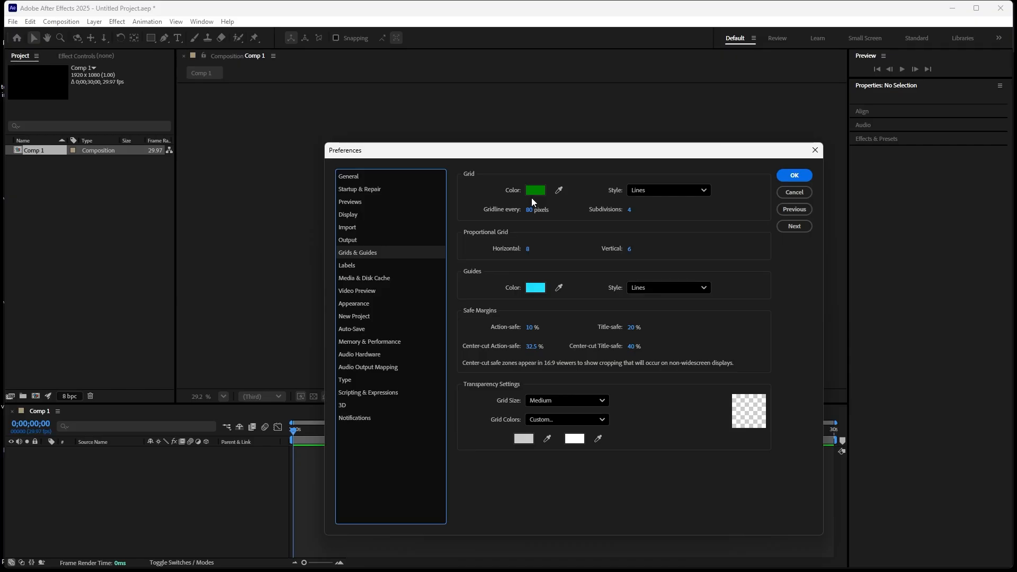
left_click(704, 191)
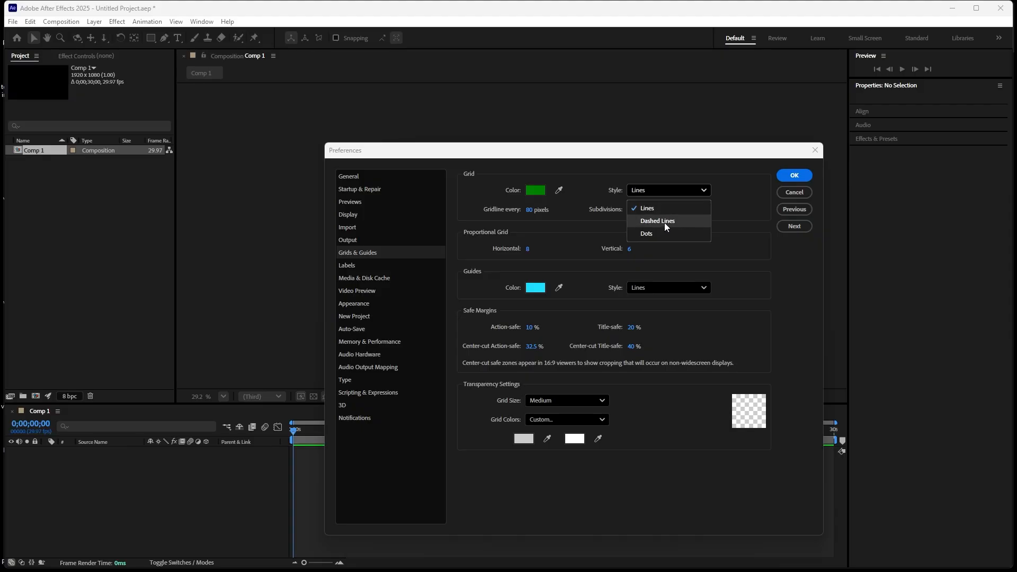
left_click(704, 191)
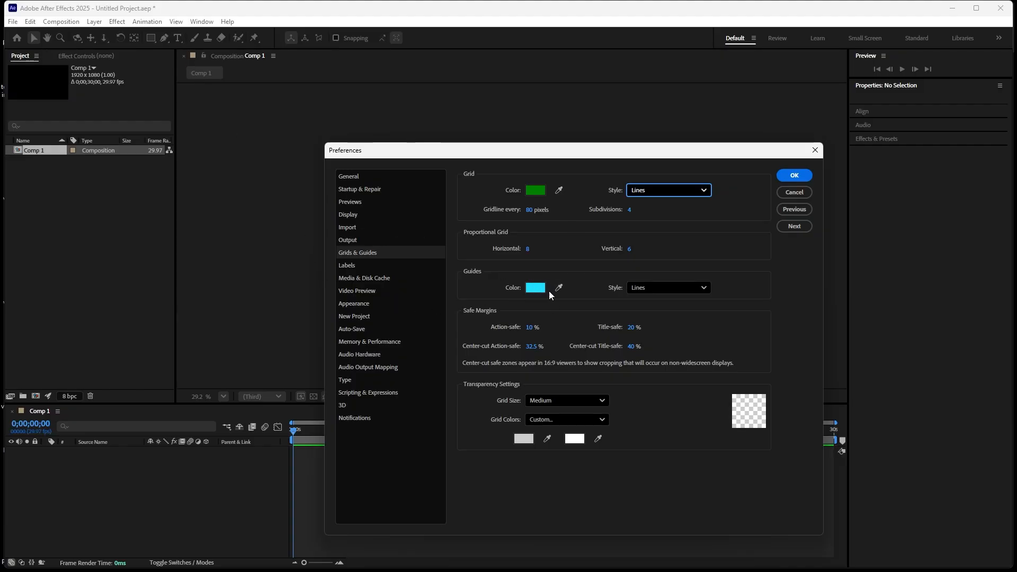
Review the available guide line styles and the transparency grid sizes in the Grids & Guides preferences.
left_click(697, 290)
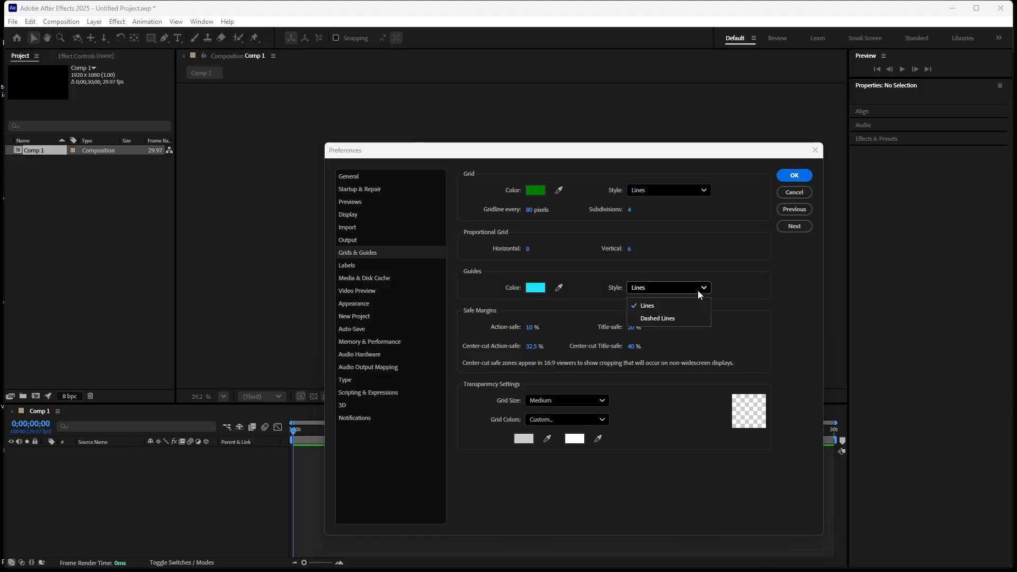
left_click(697, 290)
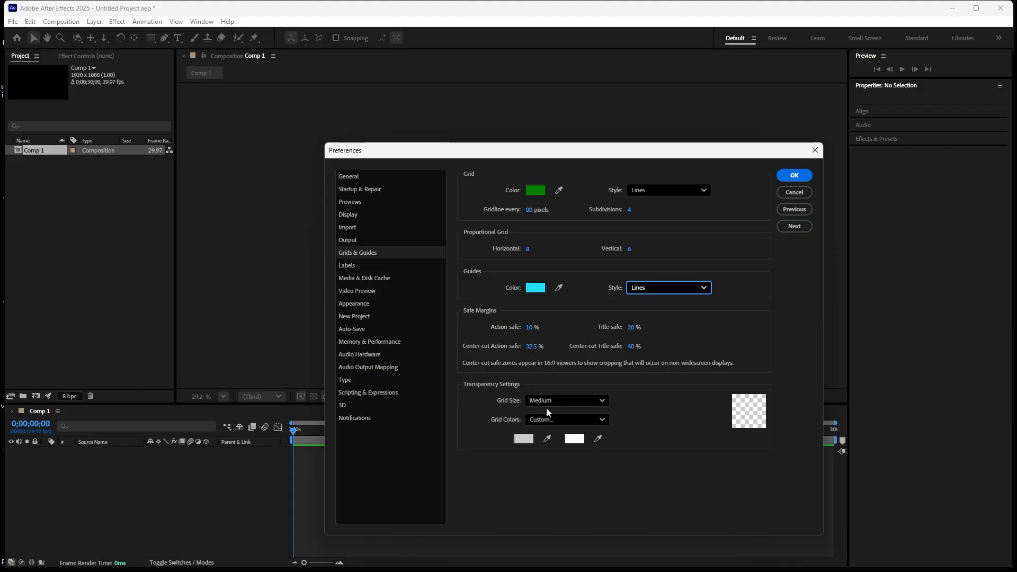
left_click(603, 400)
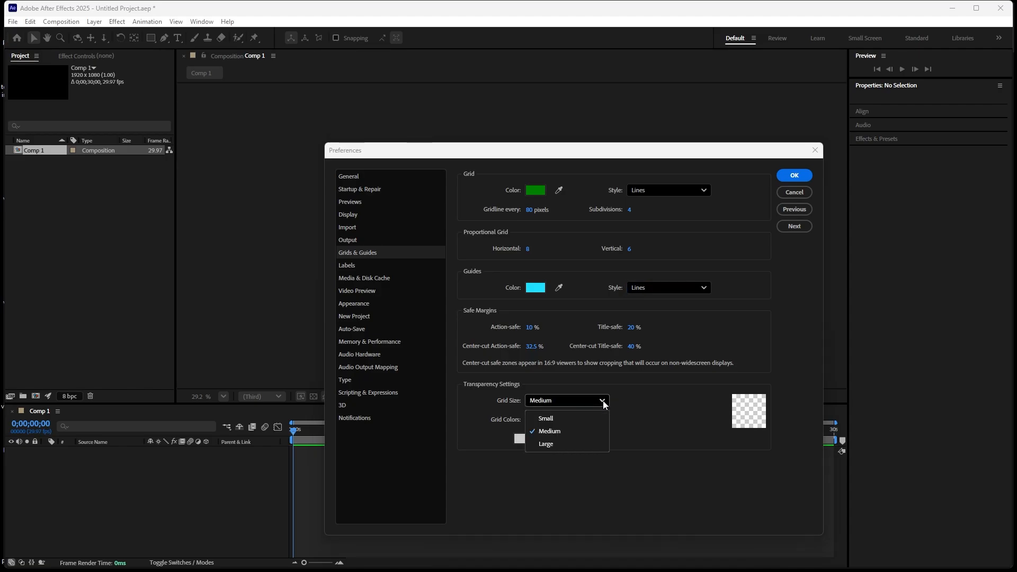
left_click(604, 401)
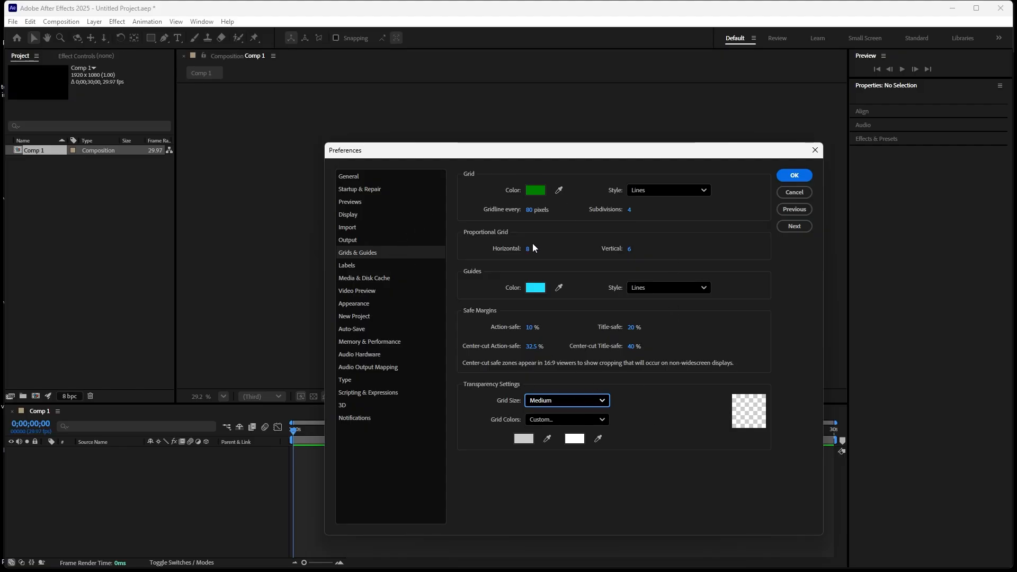
Review the label defaults and label colors in the Labels preferences, moving the dialog aside to uncover the project.
left_click(349, 271)
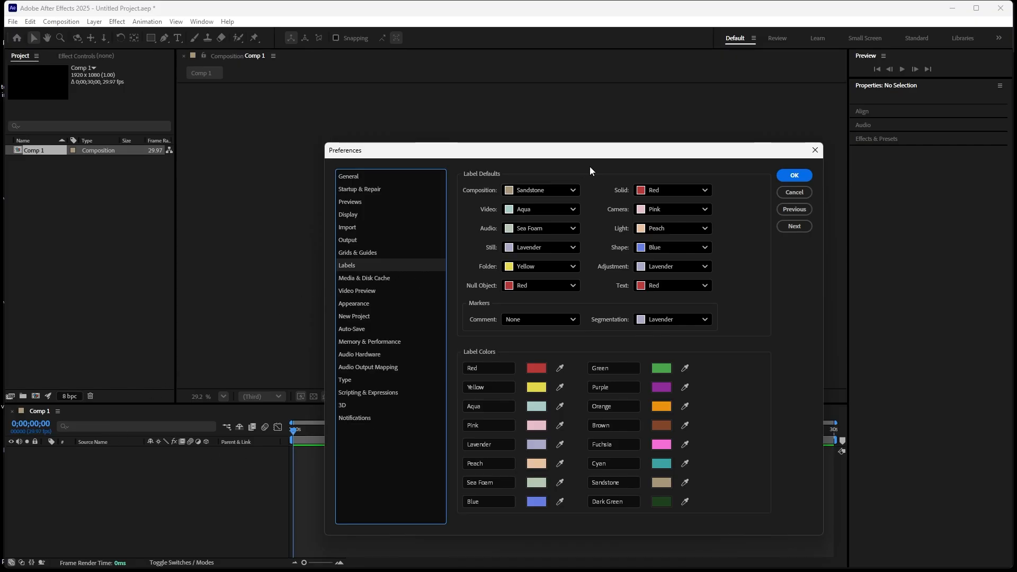
left_click_drag(607, 154, 705, 145)
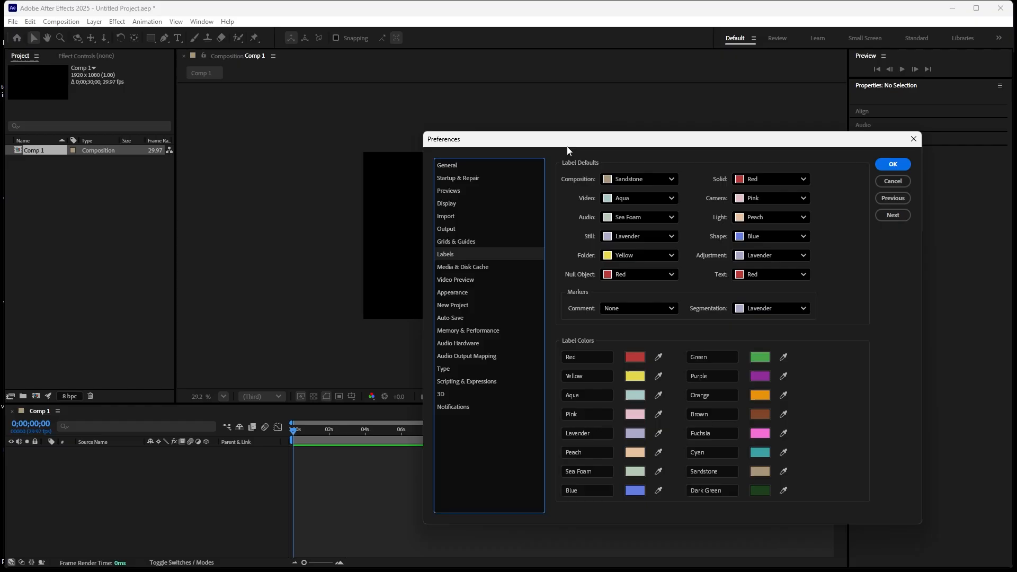
left_click_drag(569, 141, 553, 124)
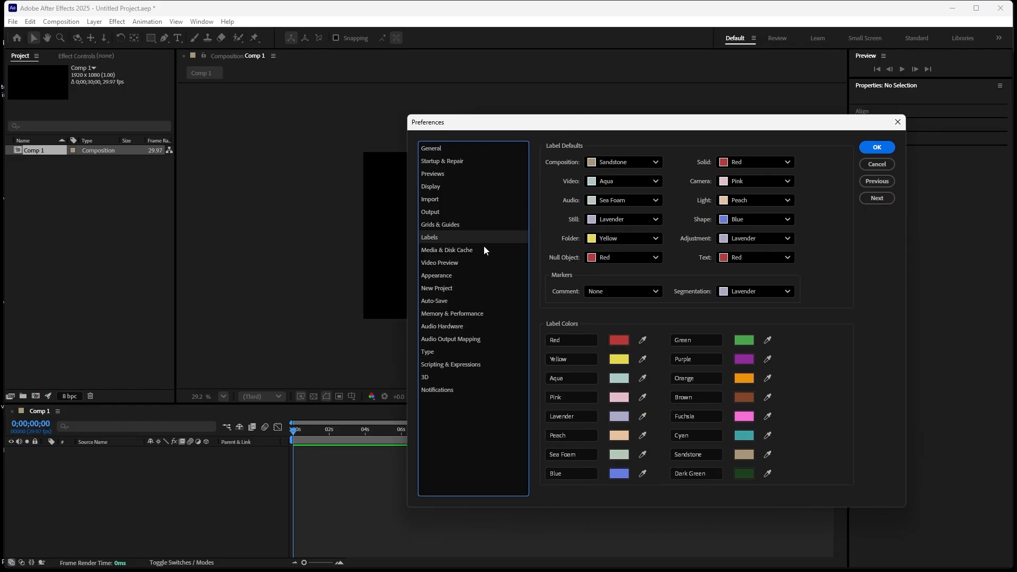
In the Media & Disk Cache preferences, look at the disk cache folder choice without selecting another folder.
left_click(449, 250)
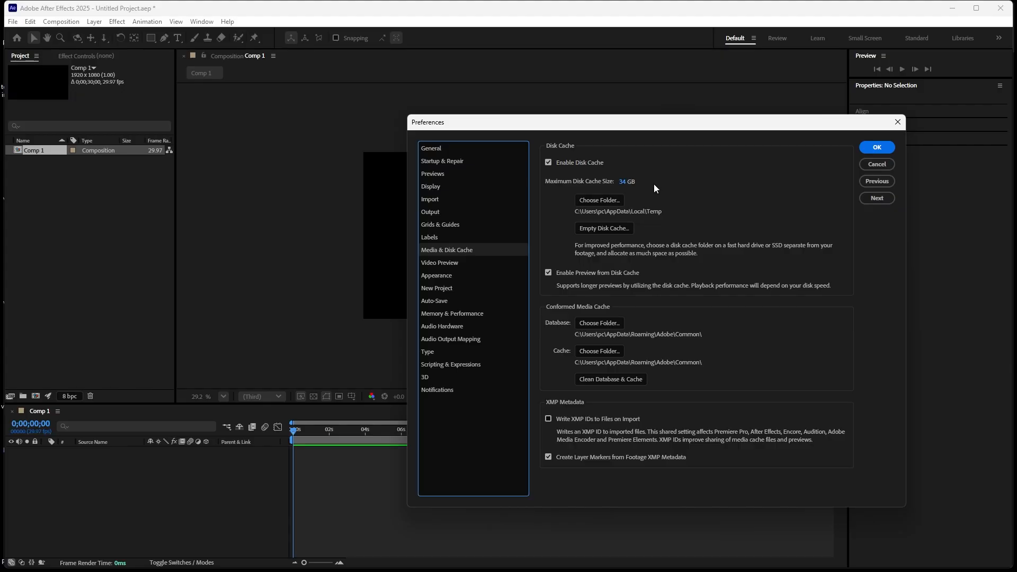
left_click(602, 200)
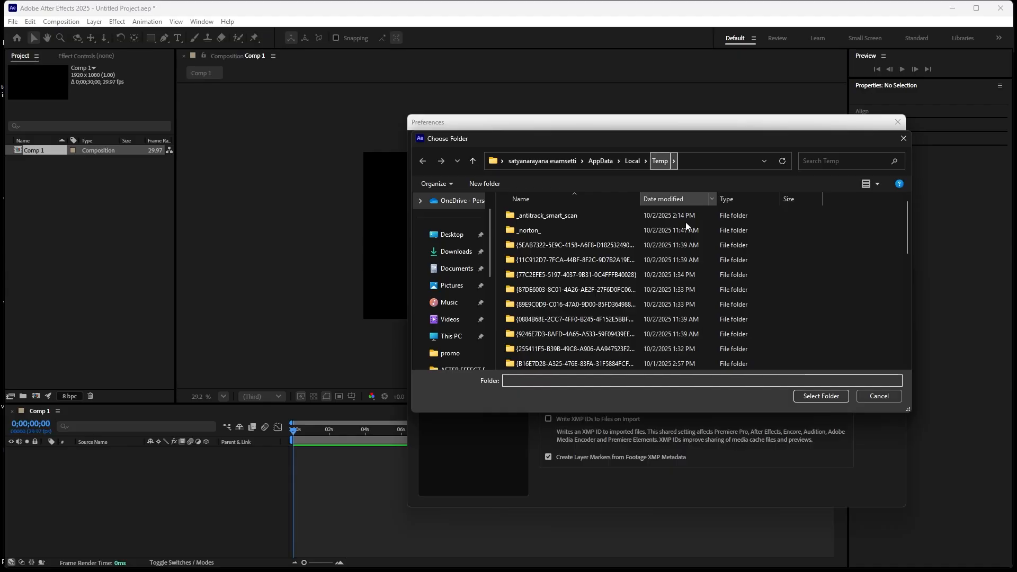
left_click(880, 396)
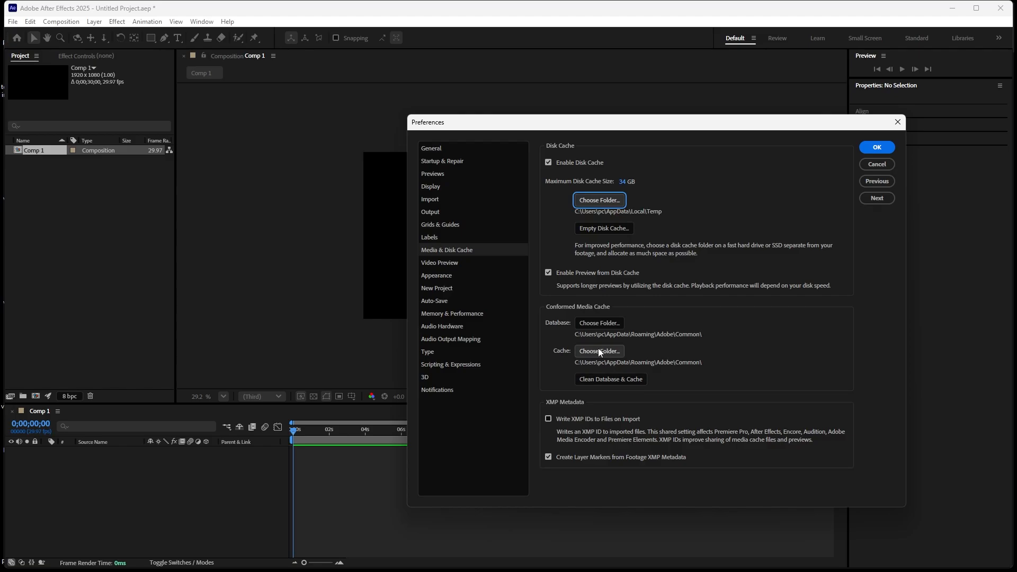
Clean the conformed media database and cache, and look at the cache folder choice without selecting another folder.
left_click(630, 380)
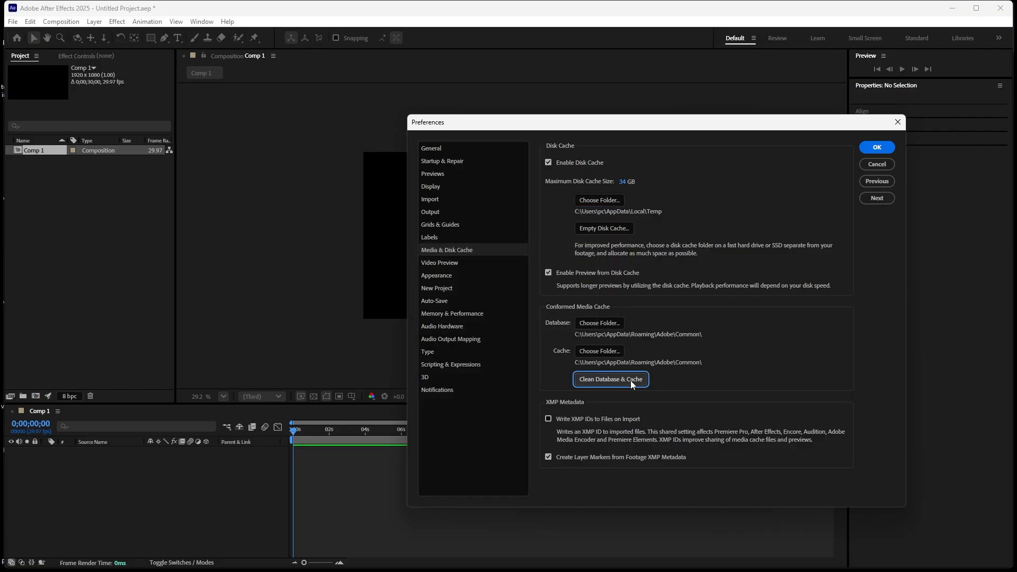
left_click(603, 351)
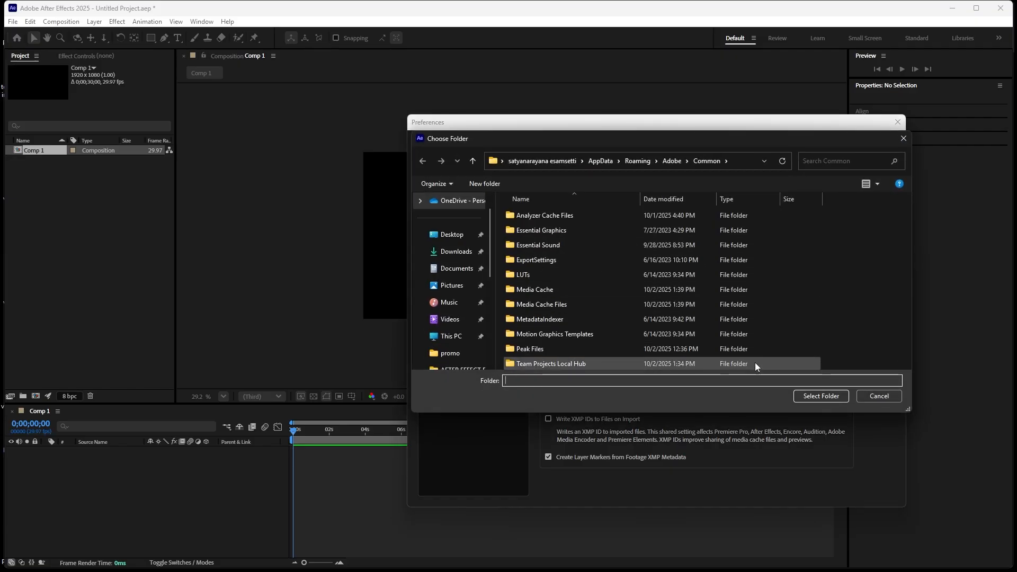
left_click(871, 397)
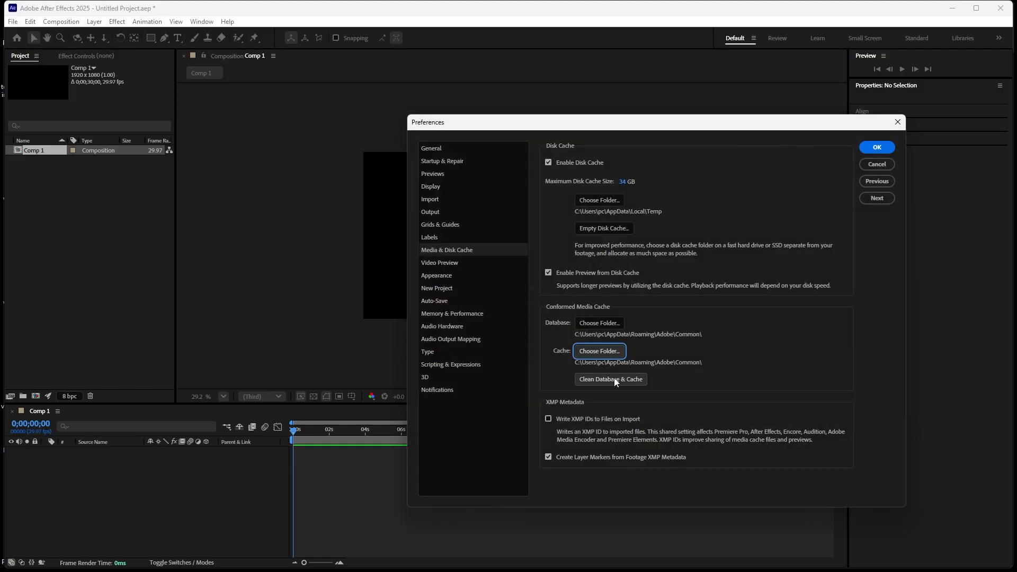
View the Video Preview preferences, and try the Dark and Light color themes in Appearance before restoring Darkest.
left_click(445, 264)
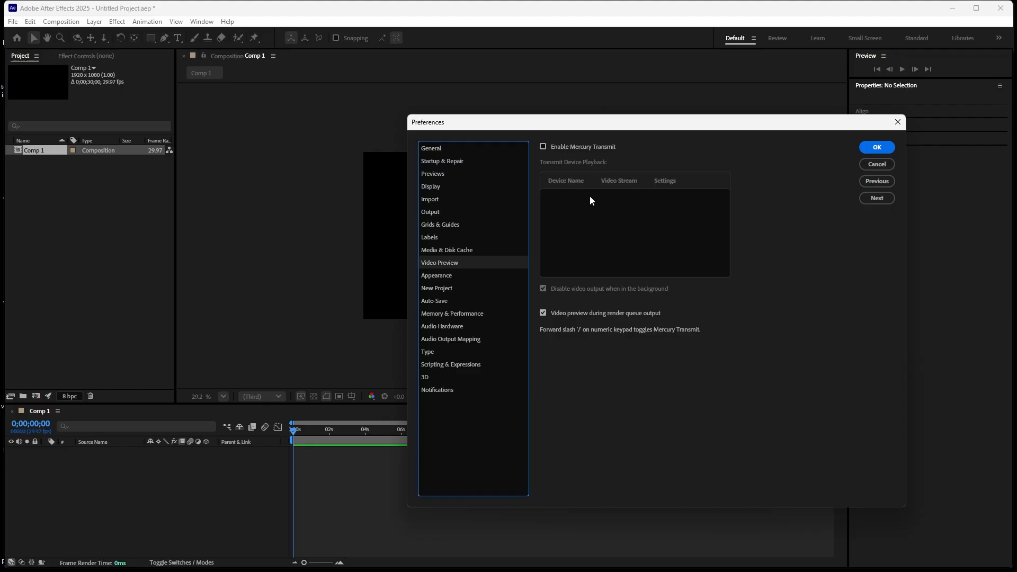
left_click(435, 277)
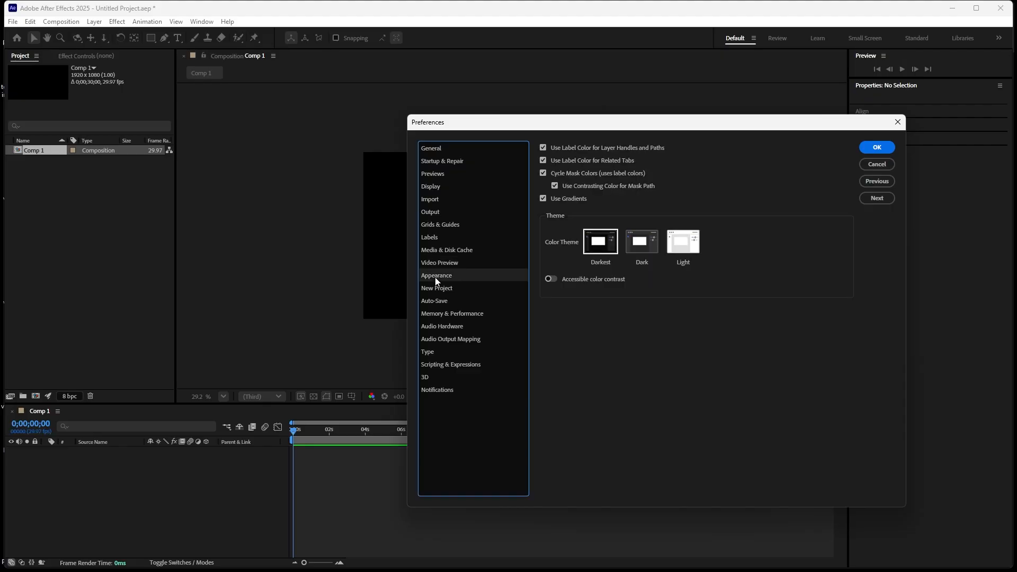
left_click(639, 248)
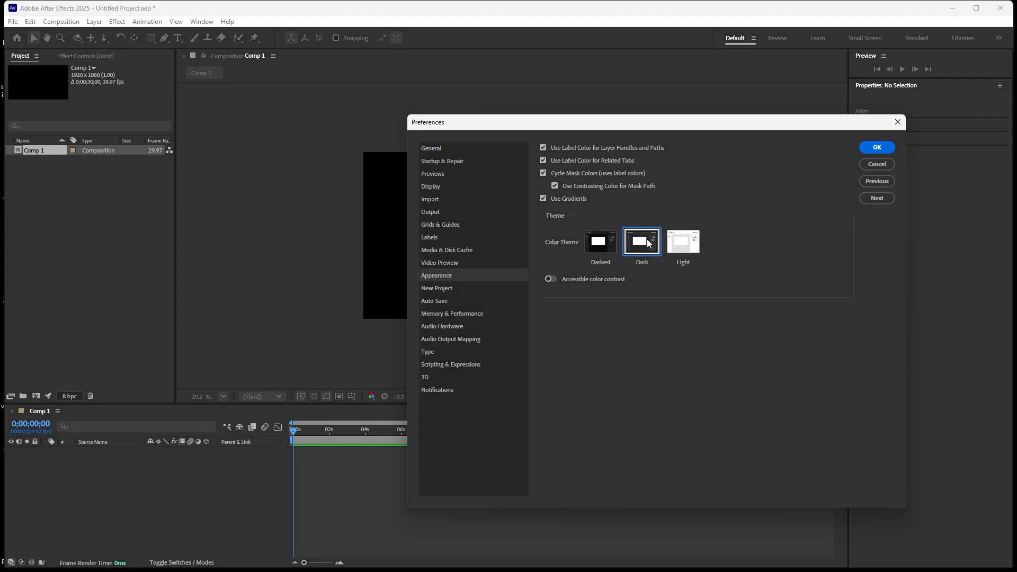
left_click(685, 252)
left_click(643, 252)
left_click(597, 246)
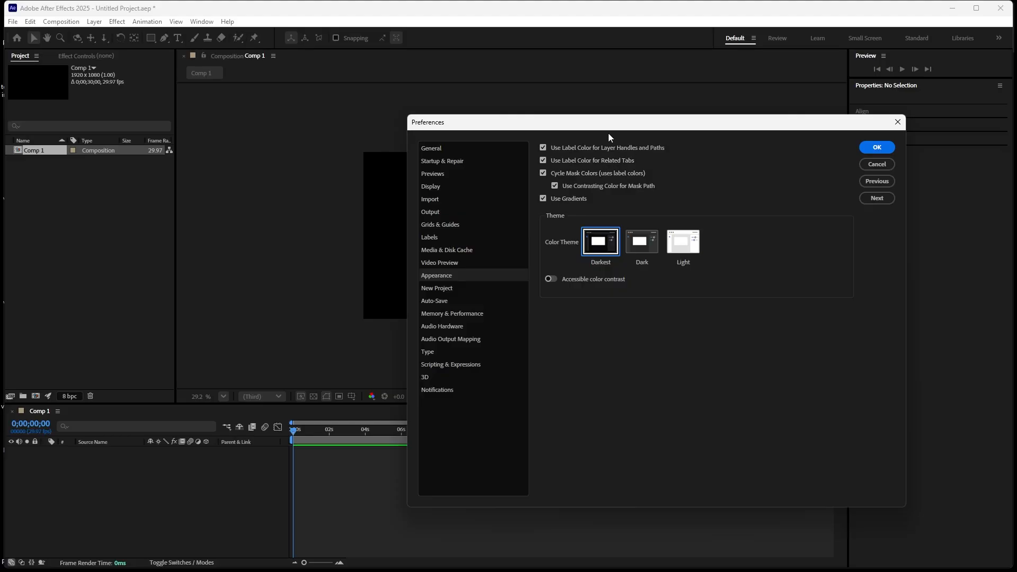
Review the New Project template and solids folder options and the Auto-Save interval, versions and location options.
left_click(441, 289)
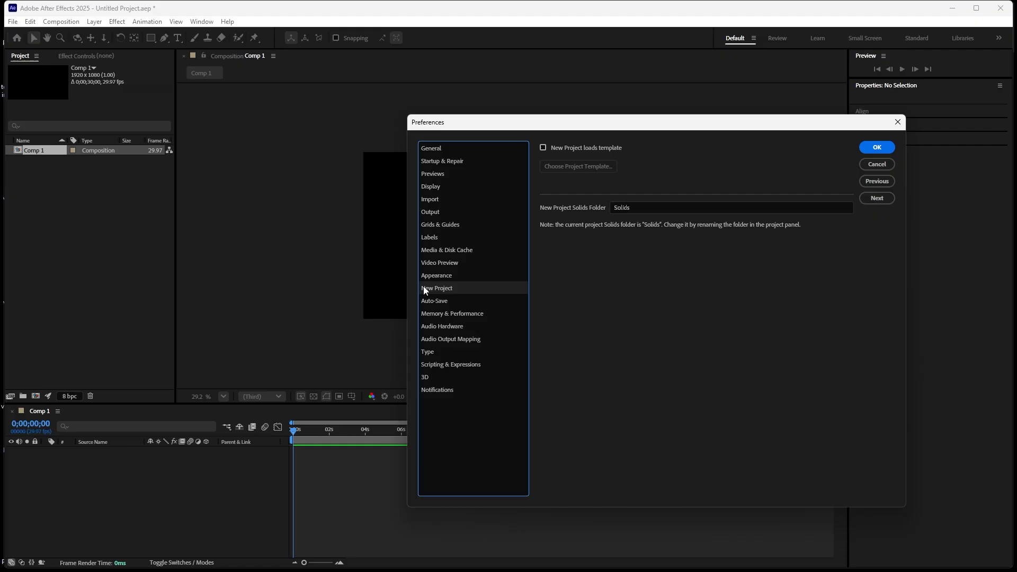
left_click(447, 304)
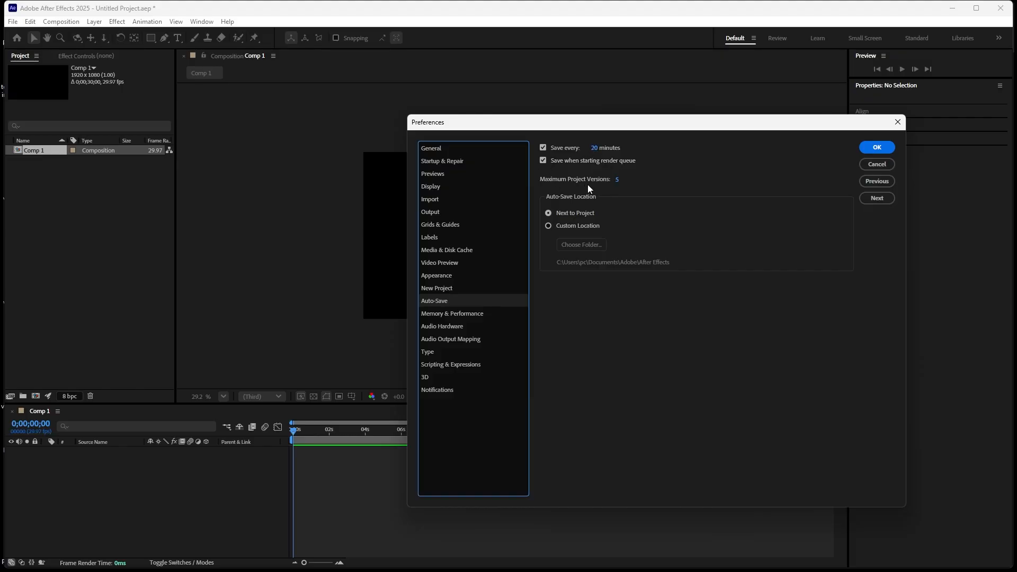
In the Memory & Performance preferences, inspect the GPU information and the memory usage details.
left_click(452, 314)
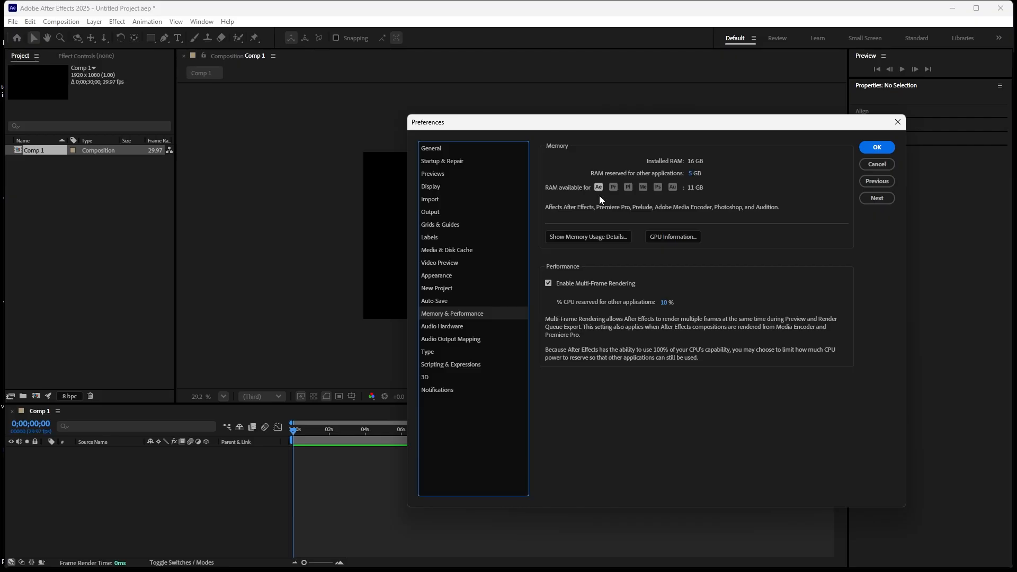
left_click(666, 237)
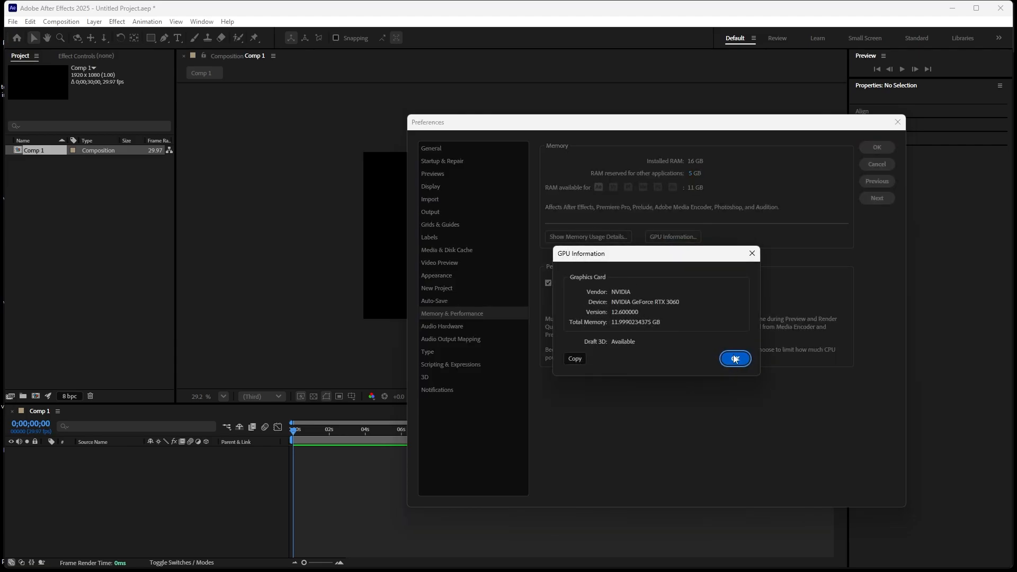
left_click(734, 360)
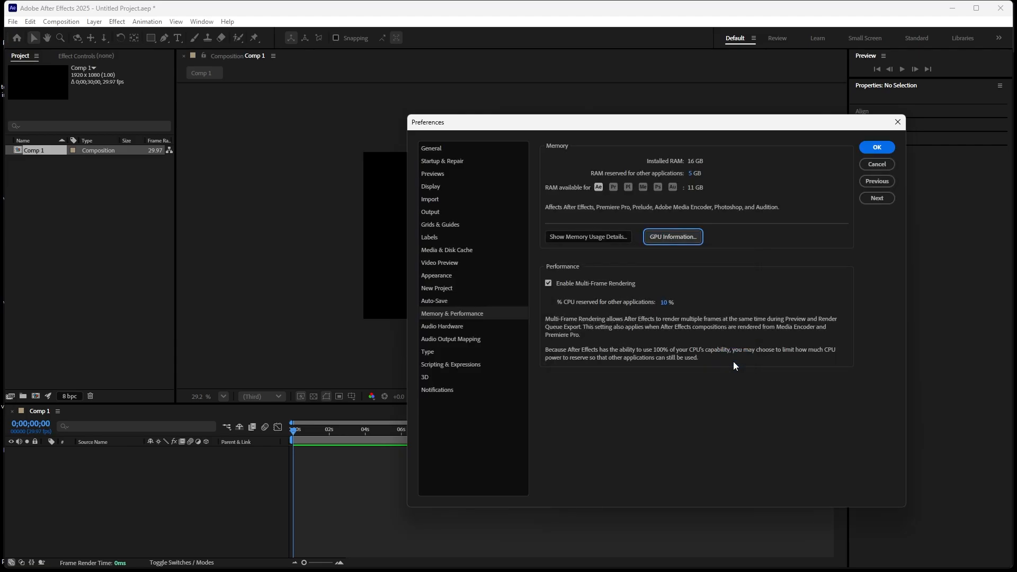
left_click(585, 238)
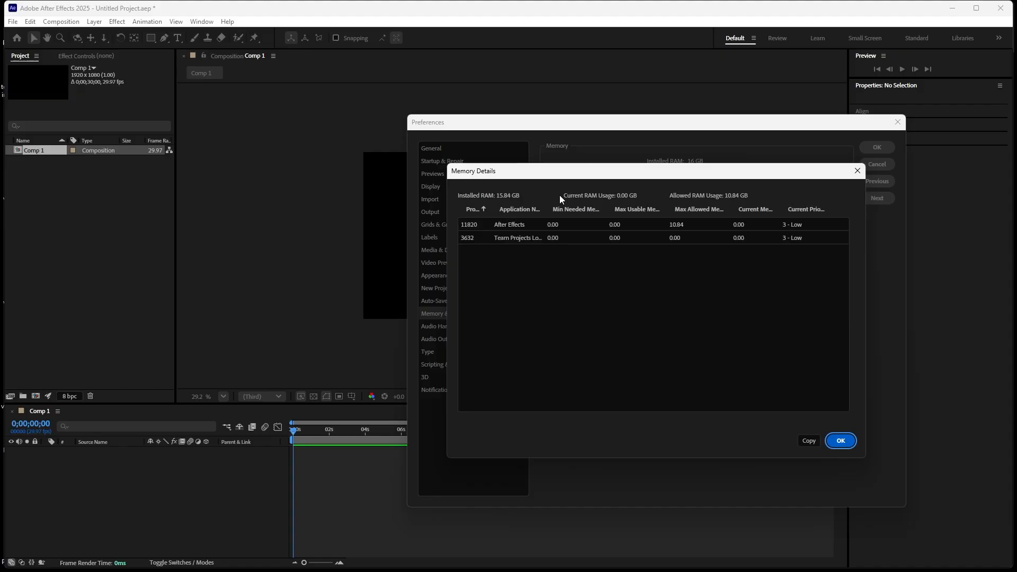
left_click(847, 443)
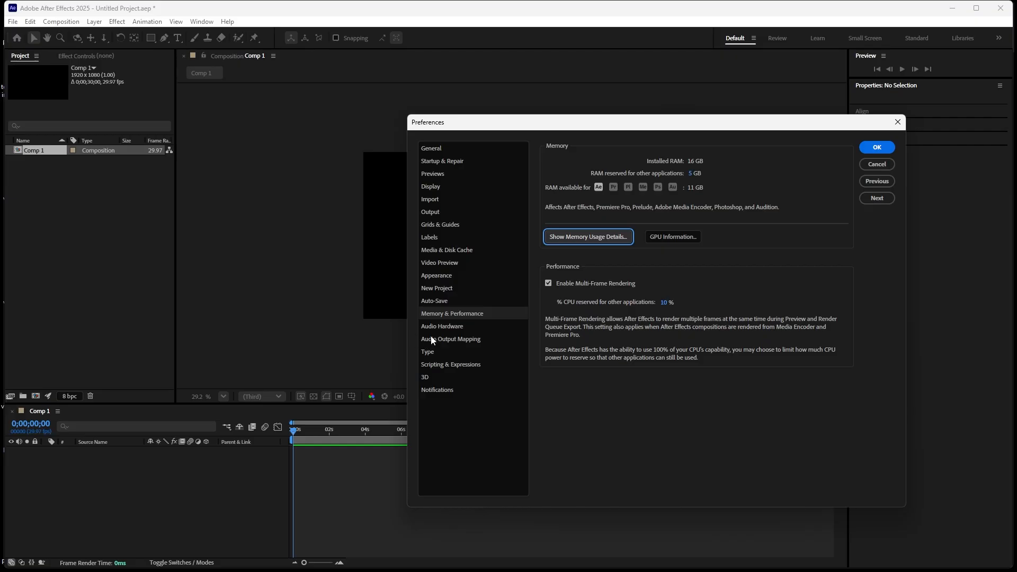
Review the device class choices in the Audio Hardware preferences and the left and right channels in Audio Output Mapping.
left_click(449, 328)
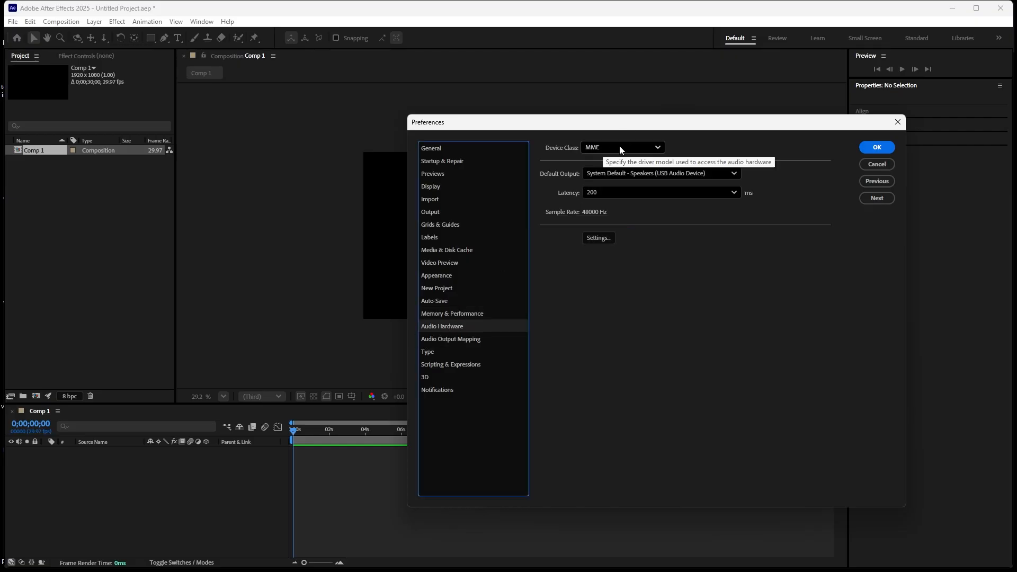
left_click(663, 148)
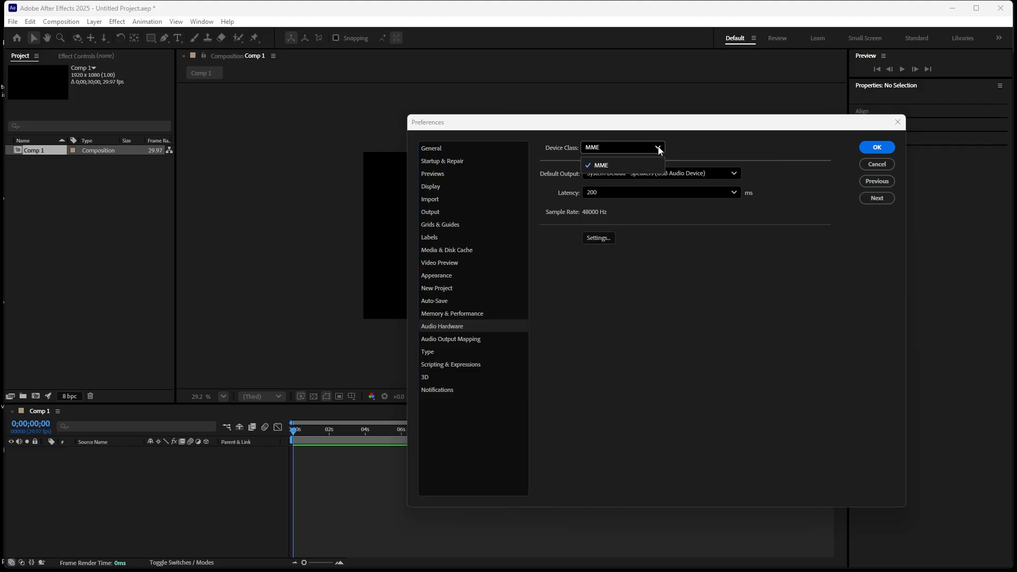
left_click(659, 147)
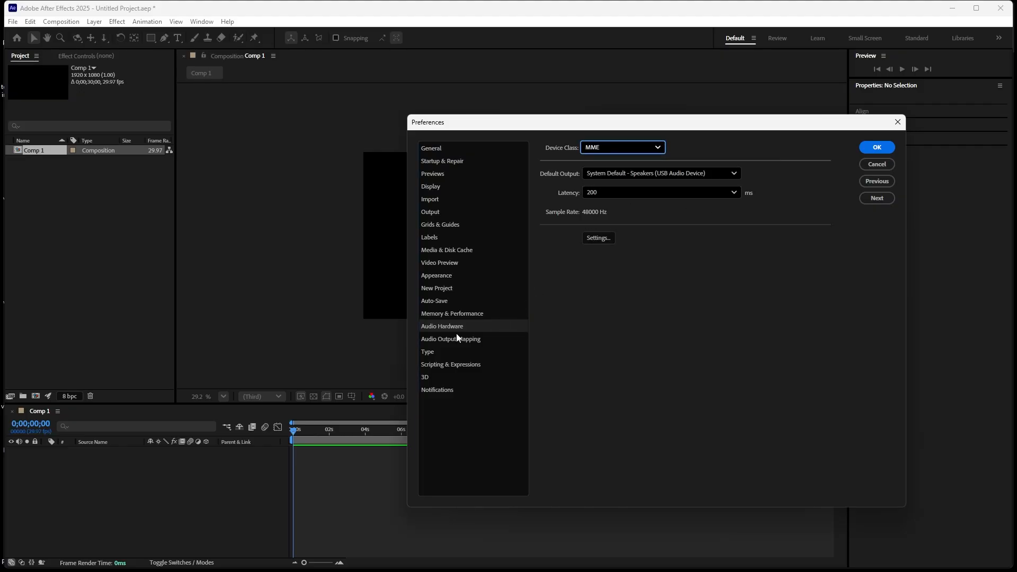
left_click(441, 342)
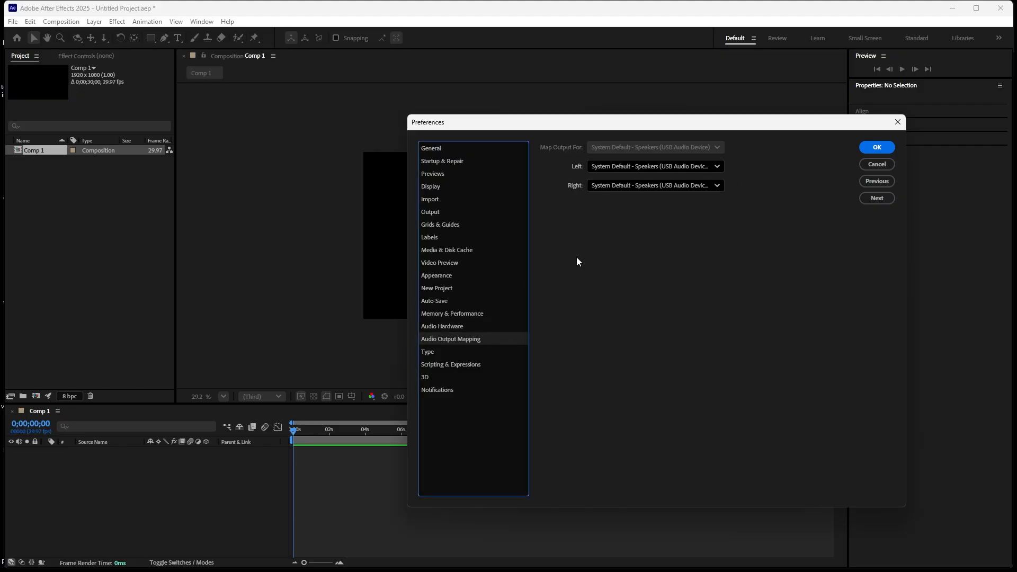
In the Type preferences, set the font menu preview size to Medium and look at the choices for recent fonts displayed.
left_click(435, 353)
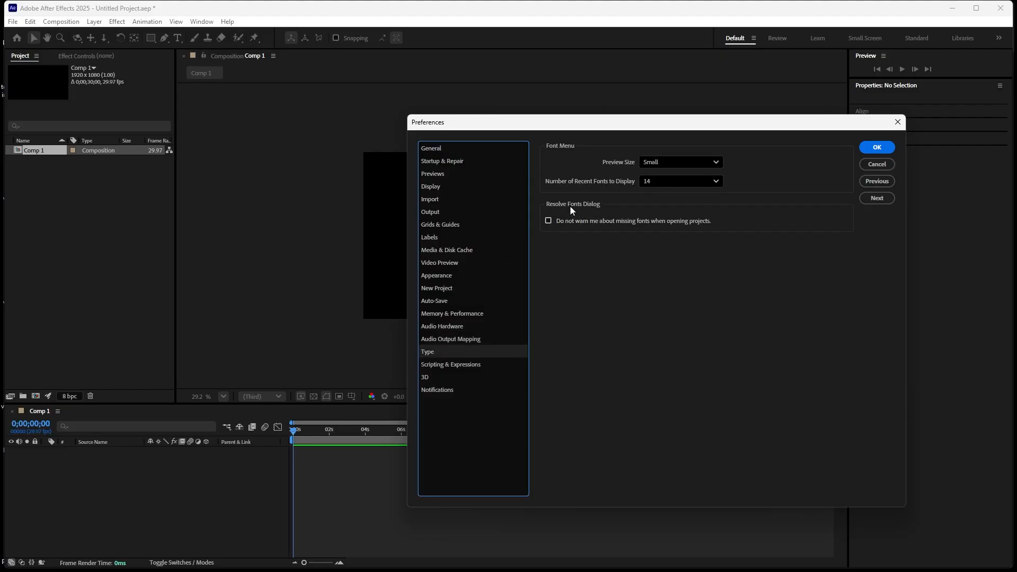
left_click(713, 163)
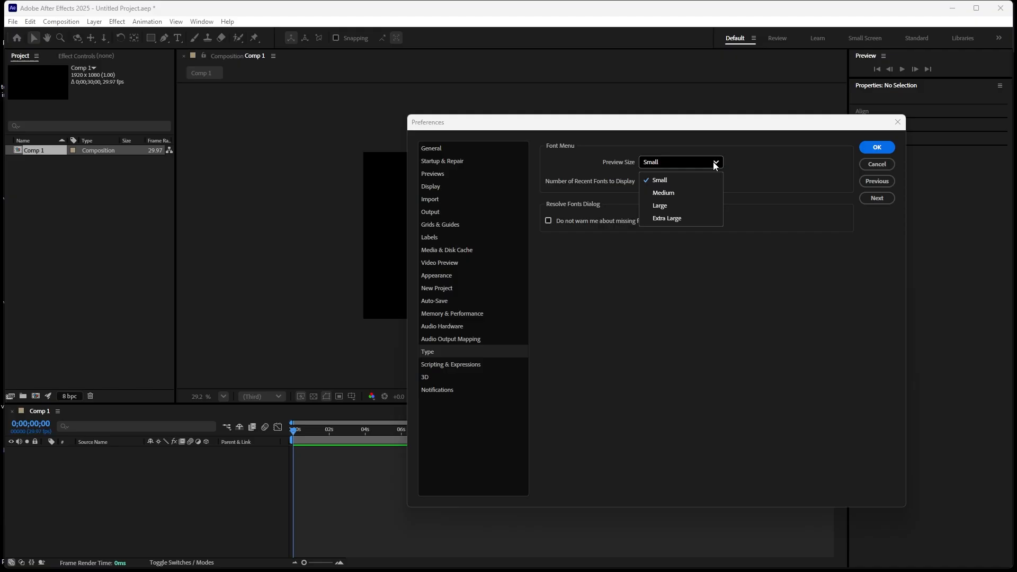
left_click(663, 196)
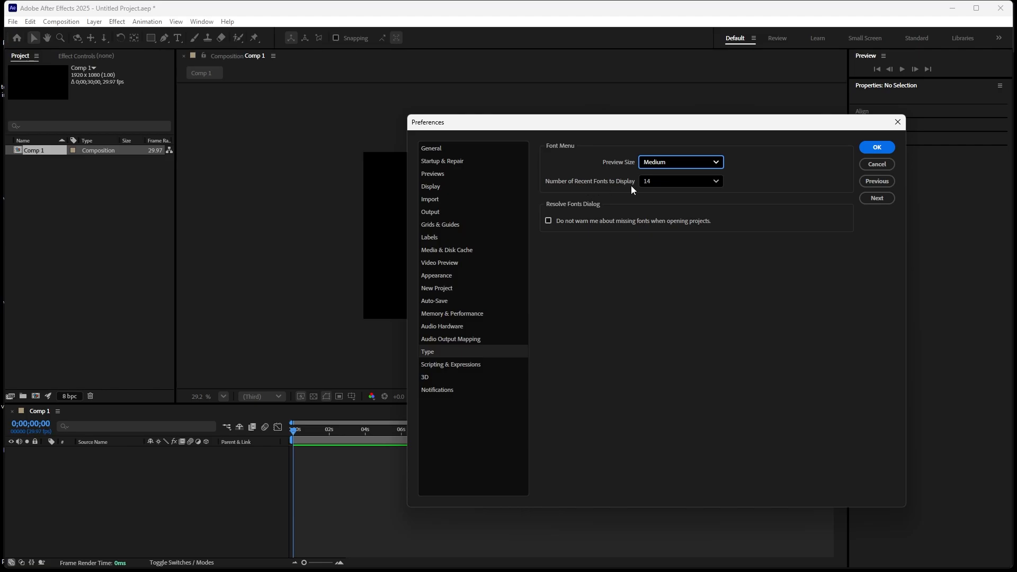
left_click(713, 182)
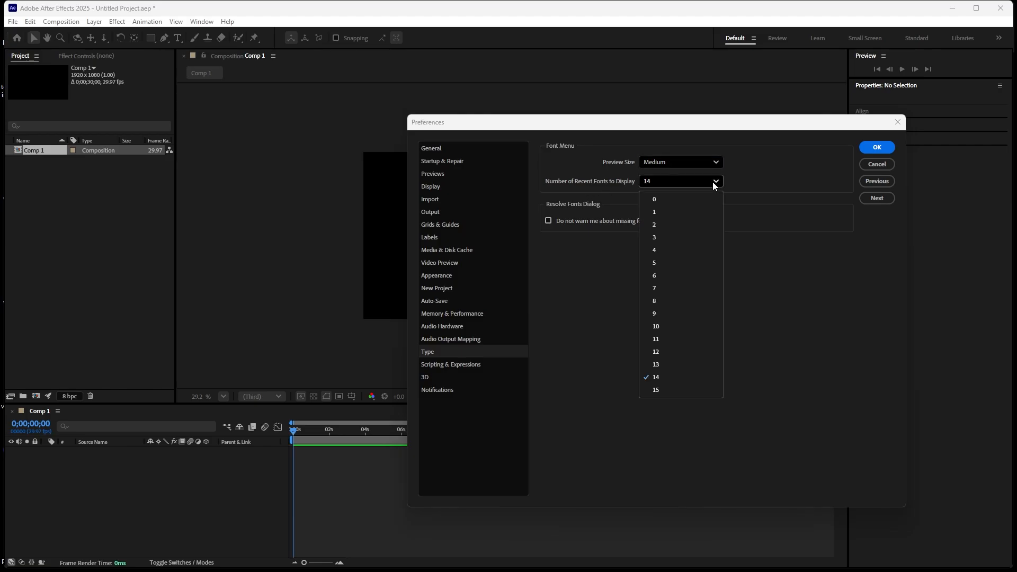
left_click(713, 182)
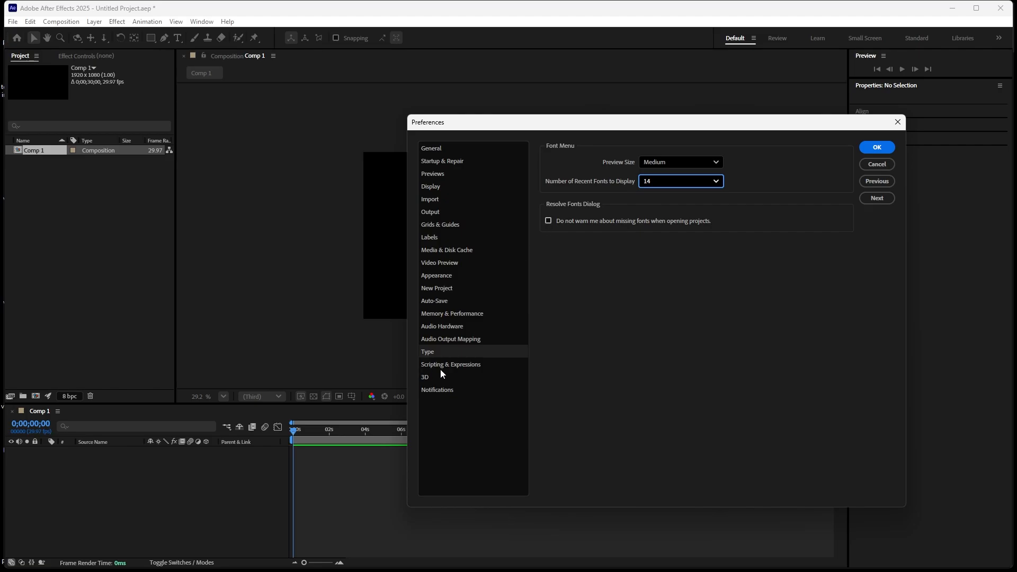
Review the Scripting & Expressions, 3D and Notifications preferences, and accept the preference changes.
left_click(471, 367)
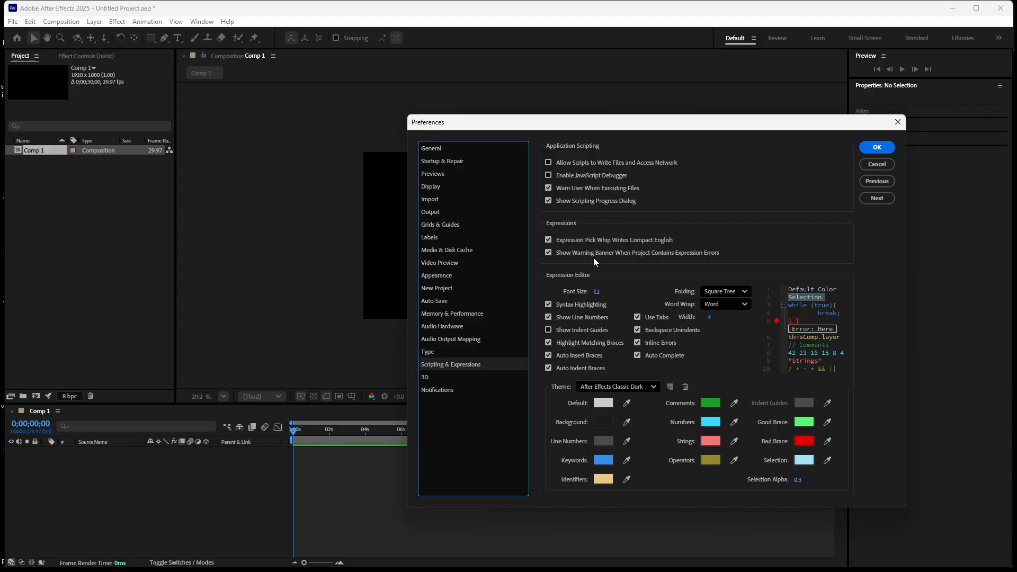
left_click(429, 377)
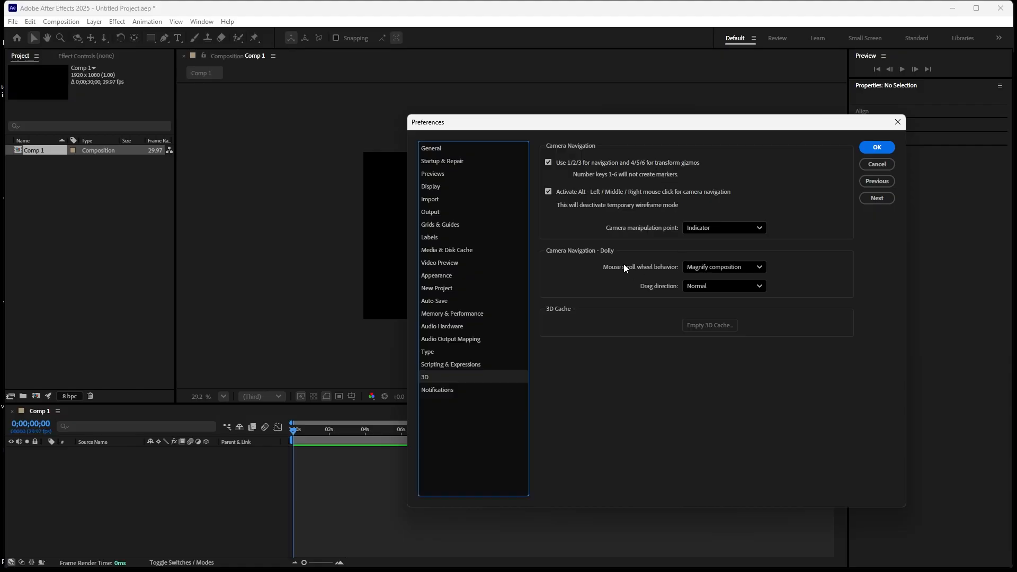
left_click(449, 391)
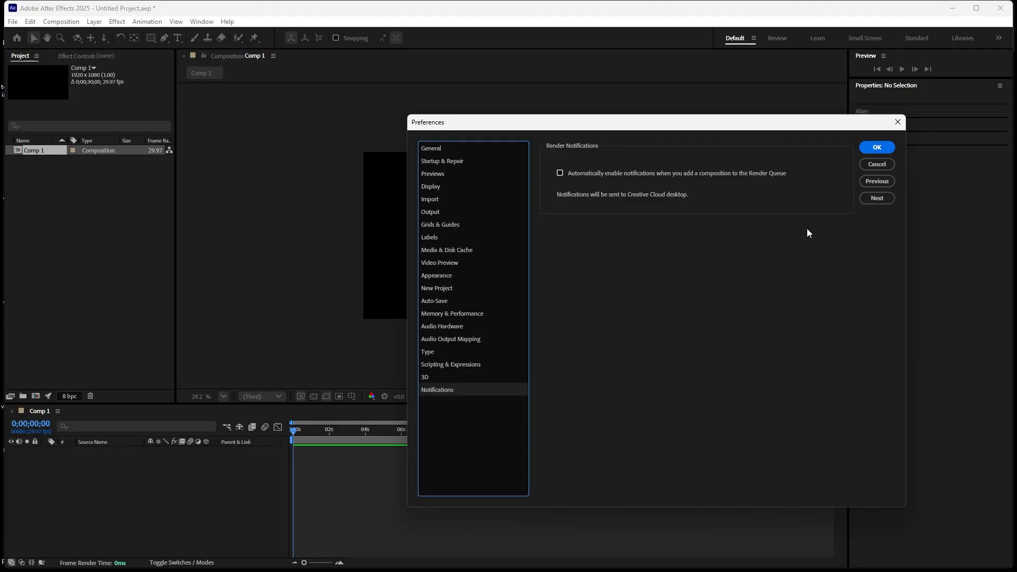
left_click(872, 146)
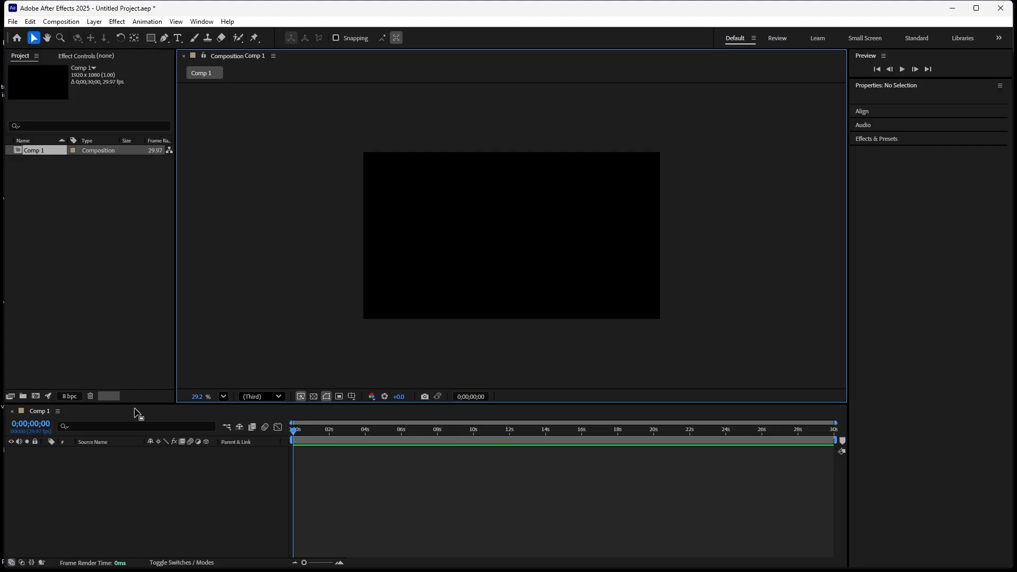
left_click(32, 22)
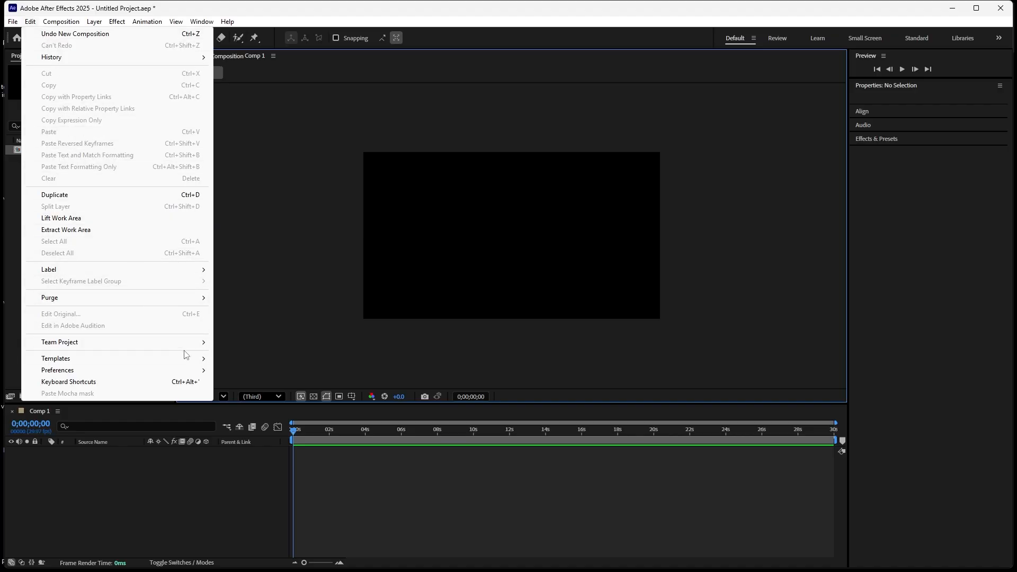
mouse_move(186, 359)
left_click(245, 213)
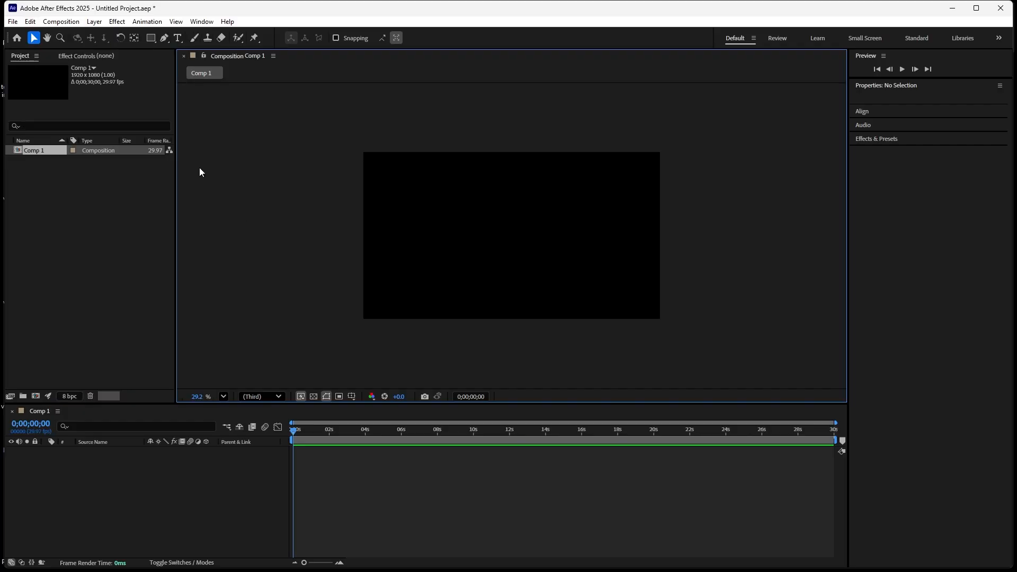